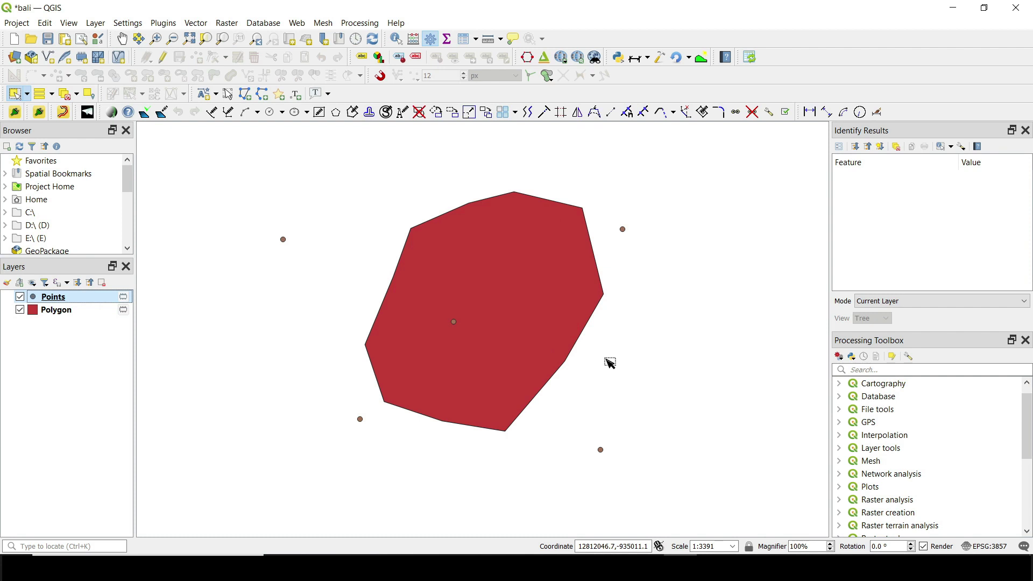
Step: Search the Processing Toolbox for 'bu' and open the Buffer algorithm
click(867, 383)
click(859, 371)
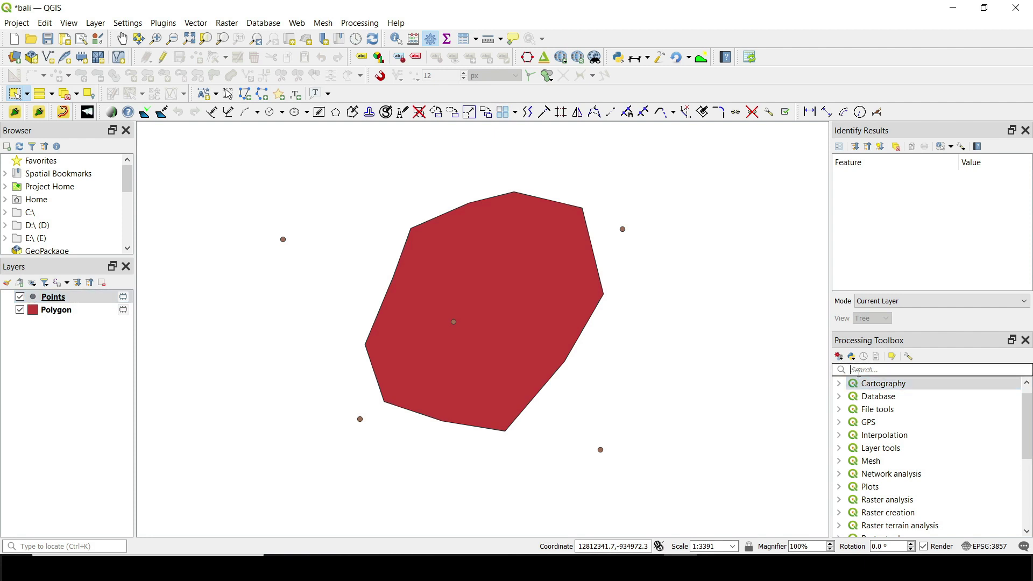
text(bffer)
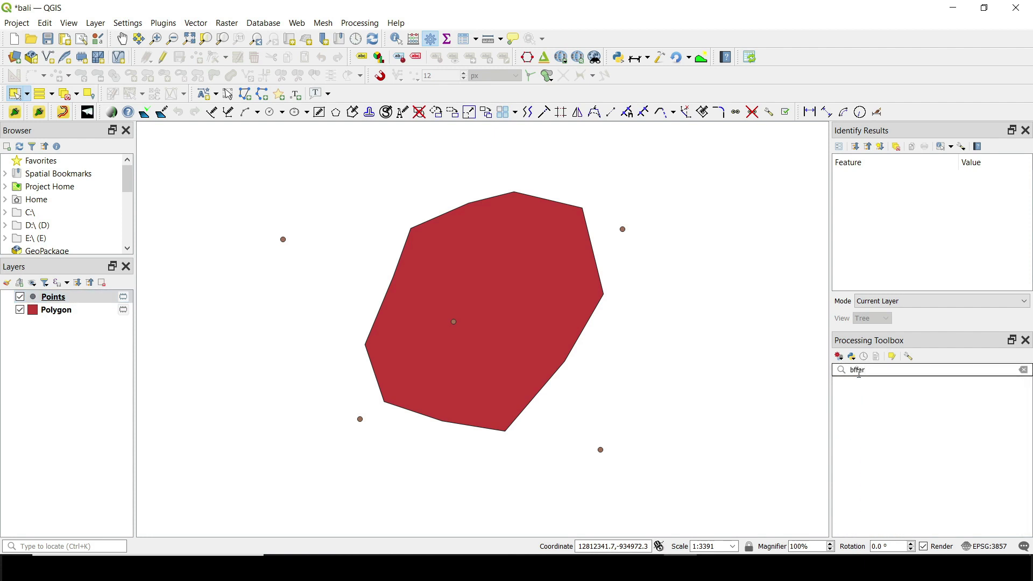
key(BackSpace)
key(BackSpace)
key(BackSpace)
key(BackSpace)
key(BackSpace)
text(bu)
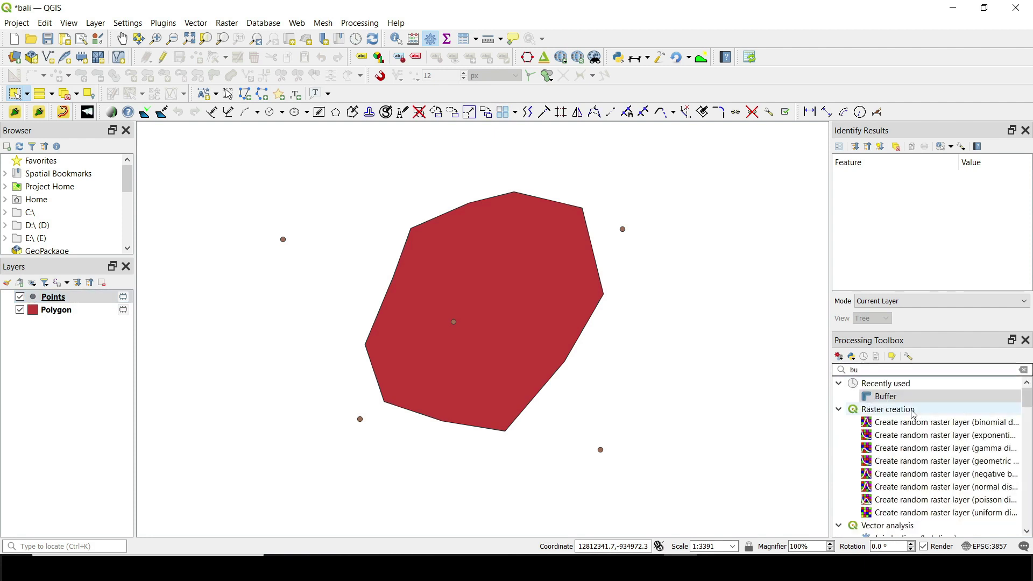
double_click(887, 396)
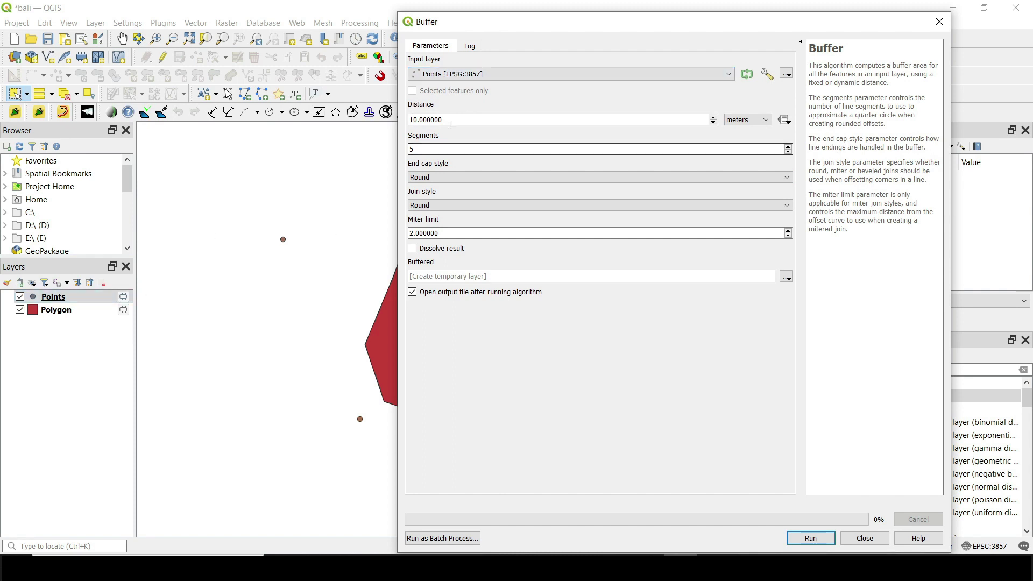
Step: Run Buffer on the Points layer with the fixed 10 m distance
drag(447, 119, 396, 118)
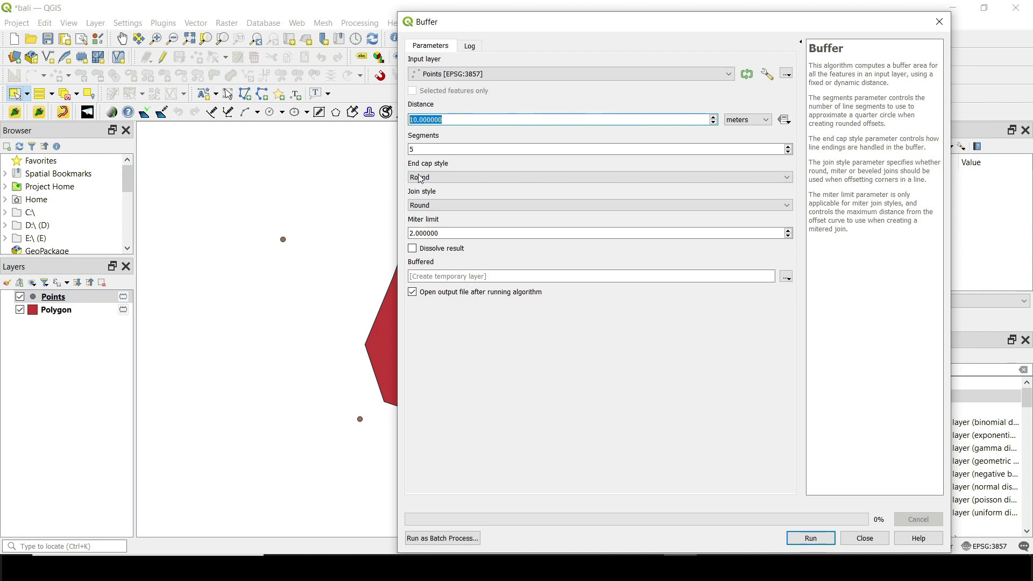
click(487, 120)
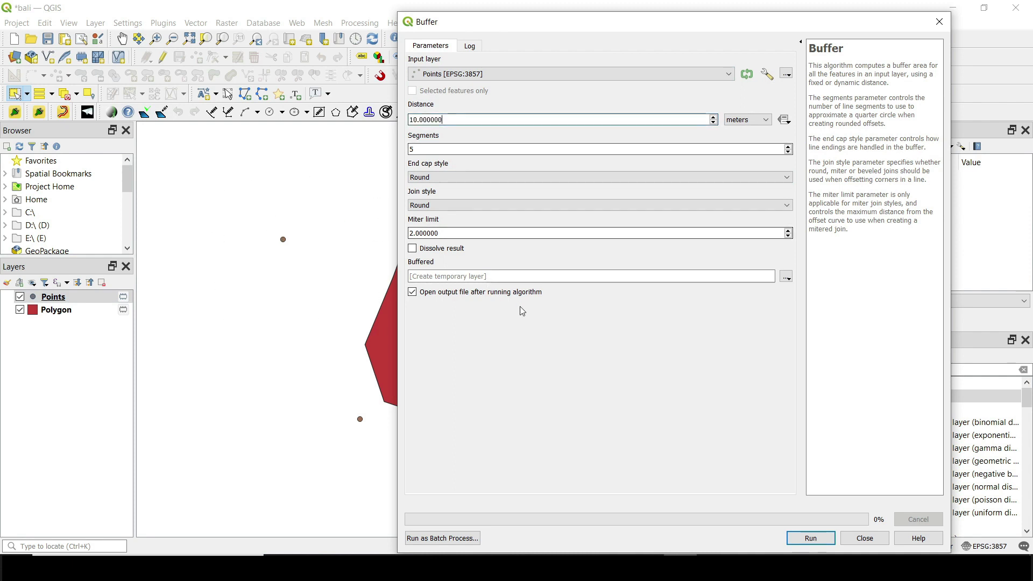
click(811, 539)
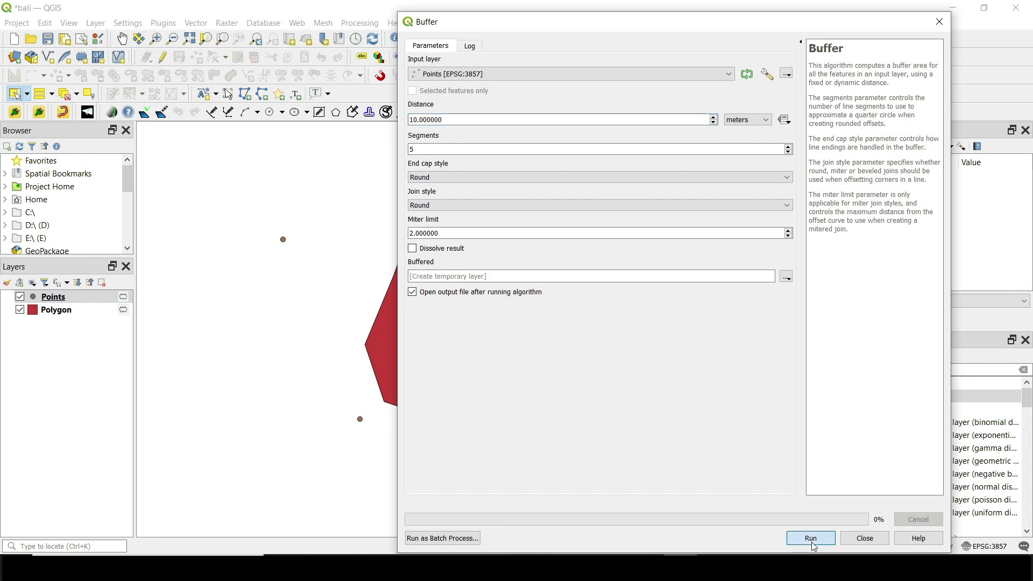
click(865, 538)
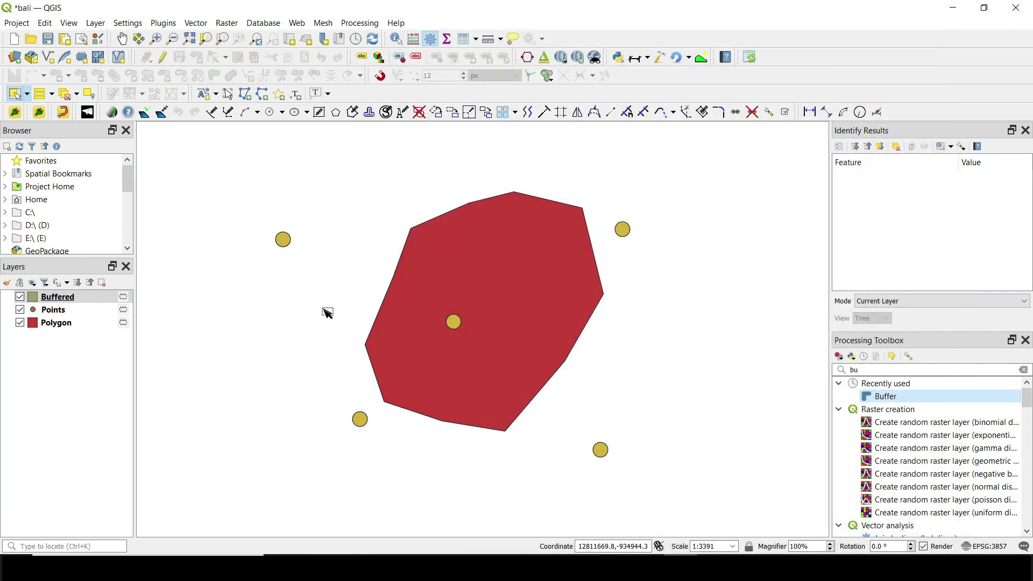
Step: Move Buffered below Points, then remove the Buffered layer from the project
drag(57, 296, 80, 312)
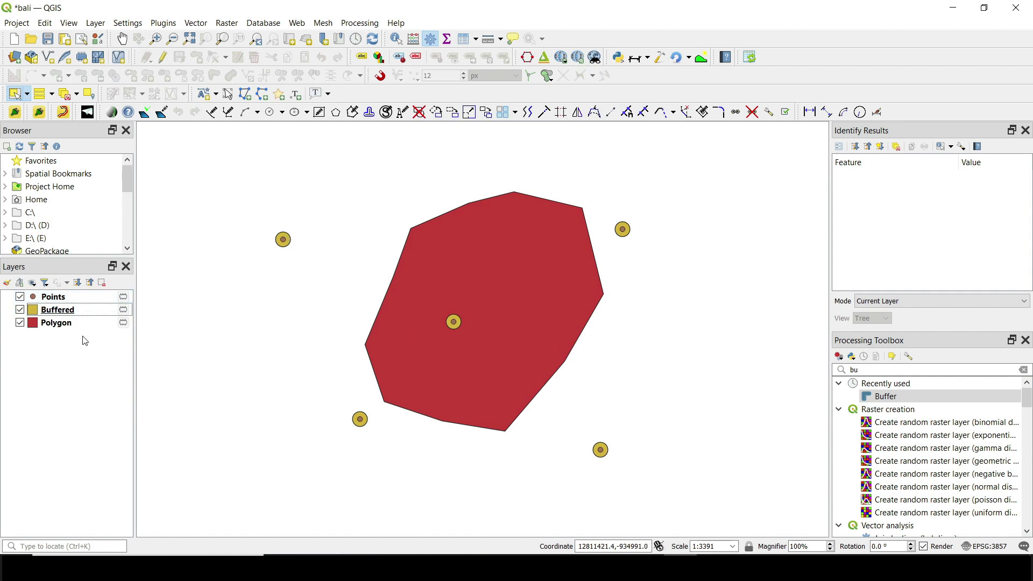
click(61, 299)
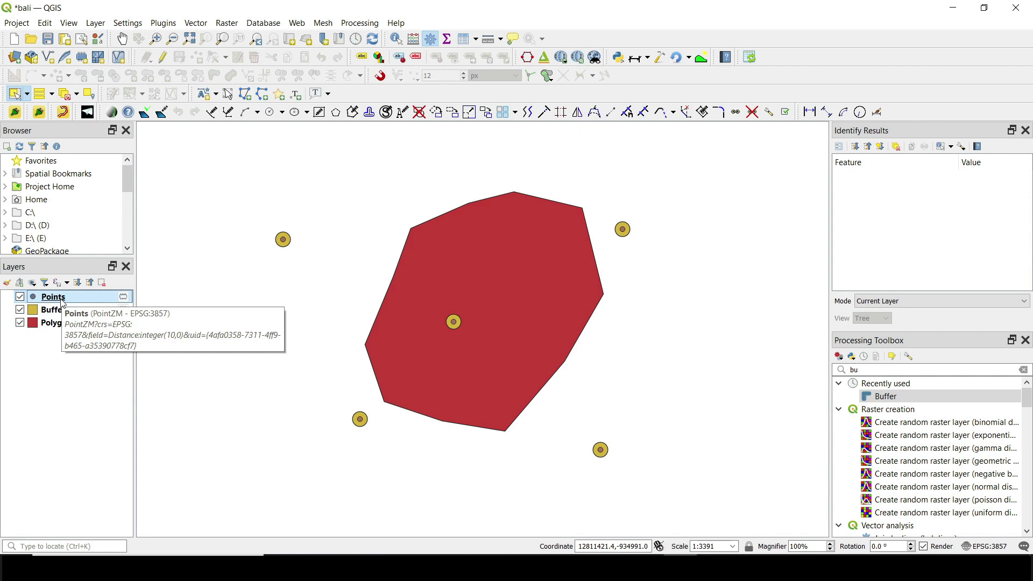
right_click(56, 312)
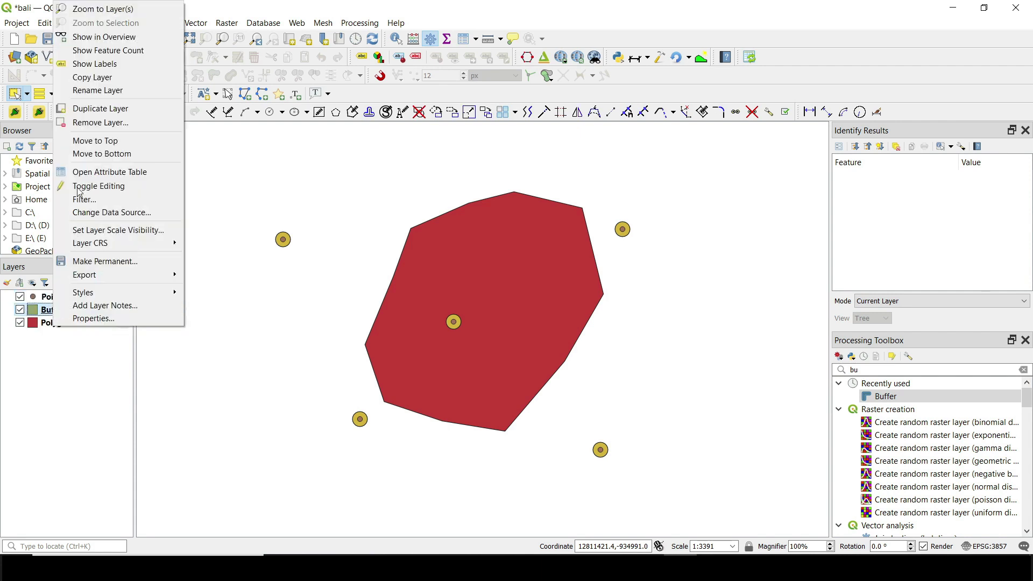
click(84, 124)
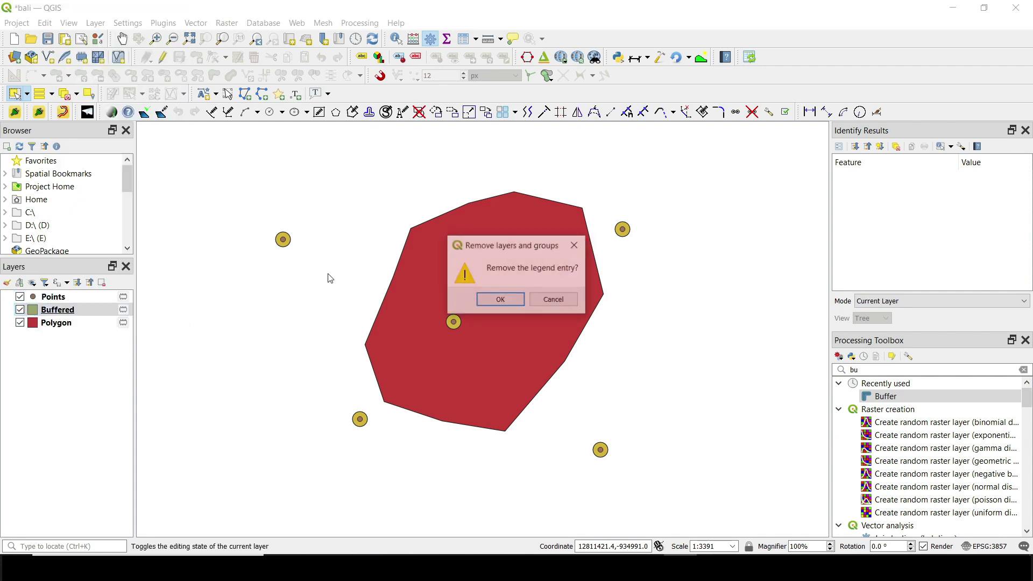
click(498, 299)
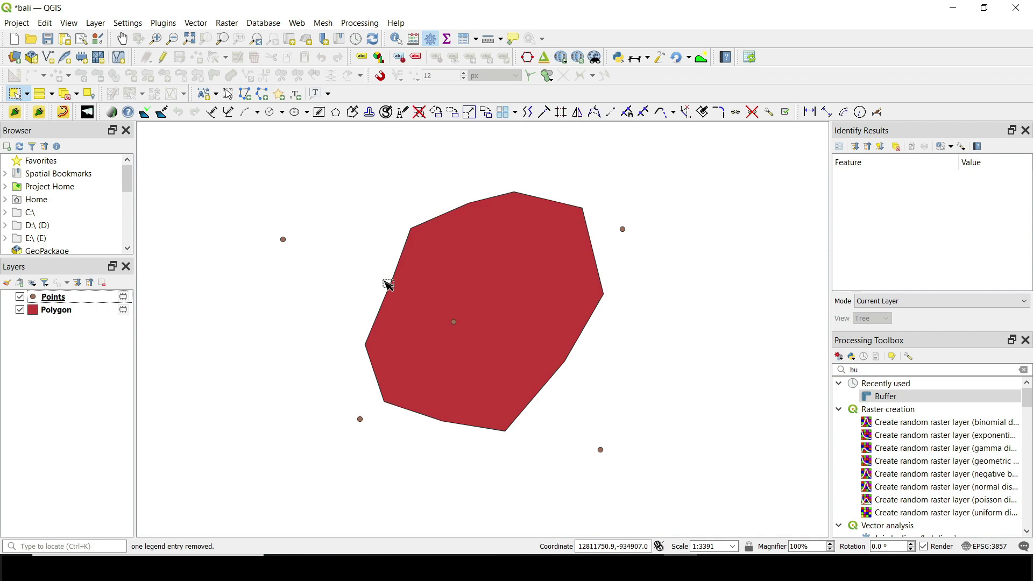
click(53, 310)
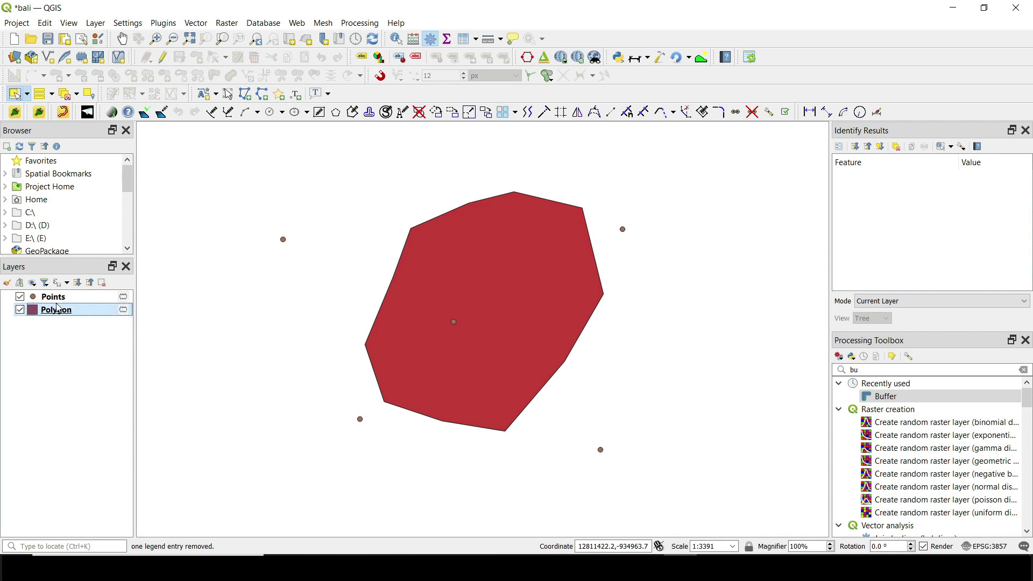
right_click(55, 311)
click(50, 297)
right_click(44, 296)
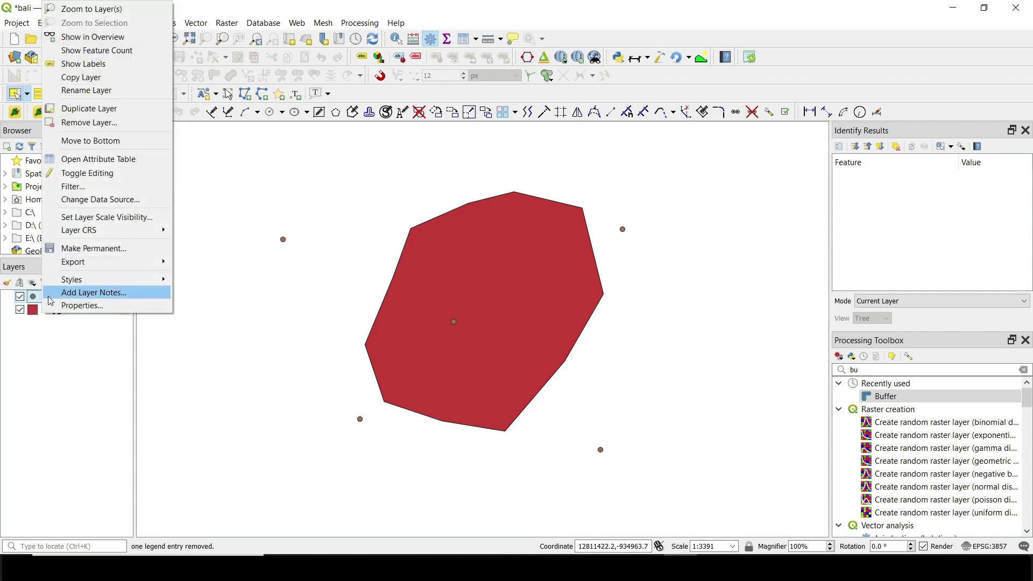
click(127, 159)
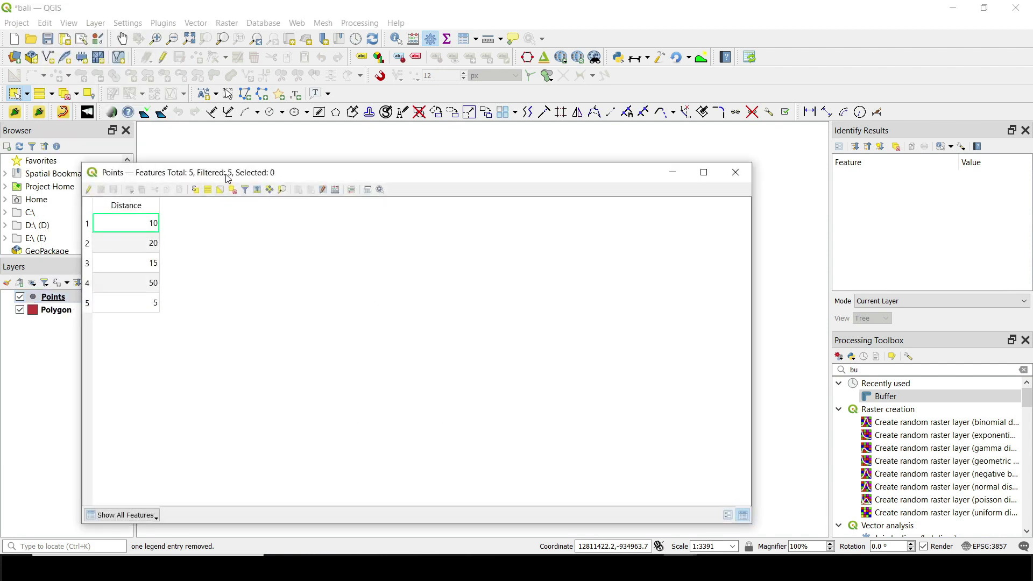
drag(226, 174, 421, 186)
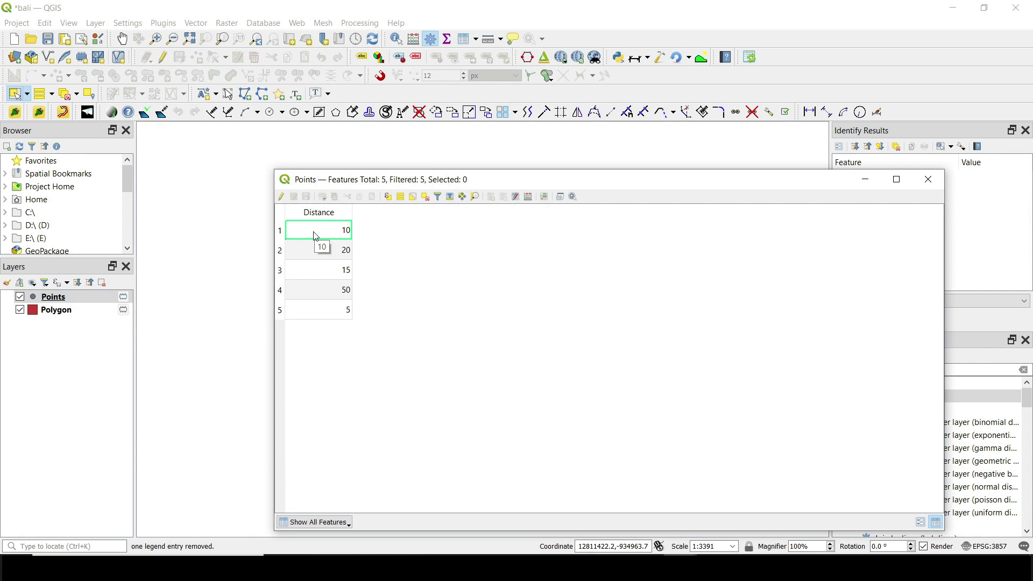
click(928, 180)
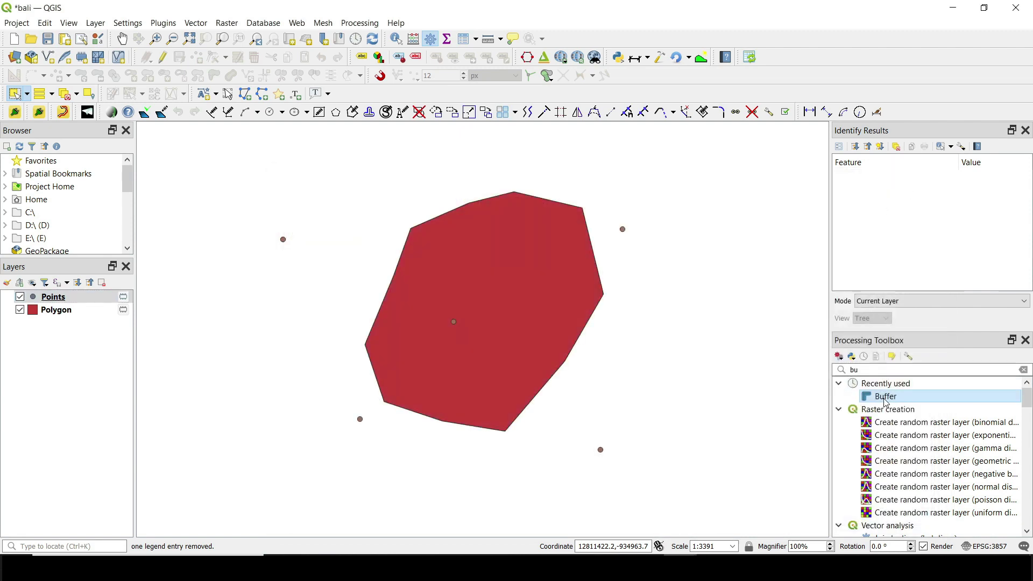
Step: Rerun Buffer with its distance data-defined by each point's Distance field
double_click(887, 398)
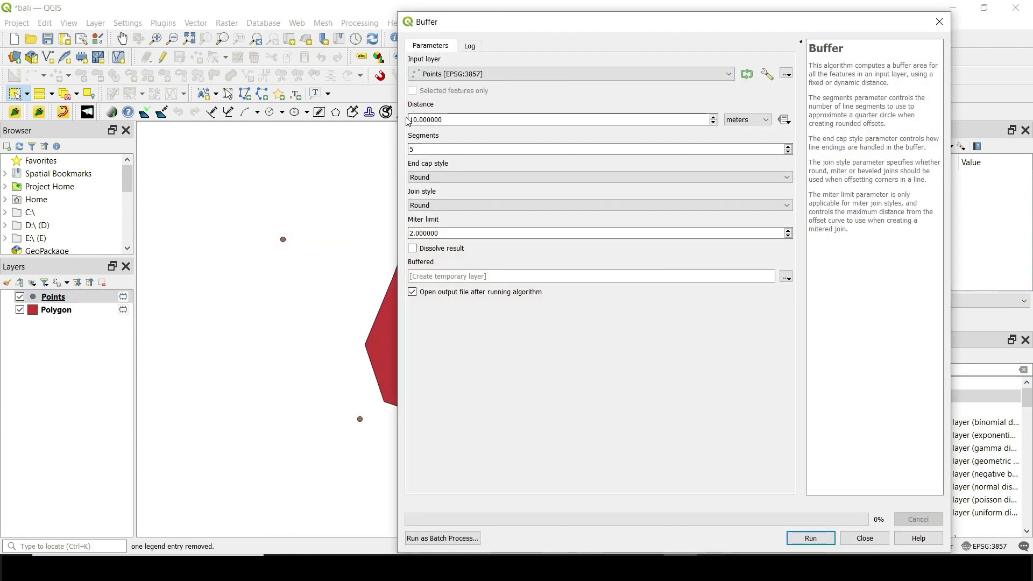
click(790, 123)
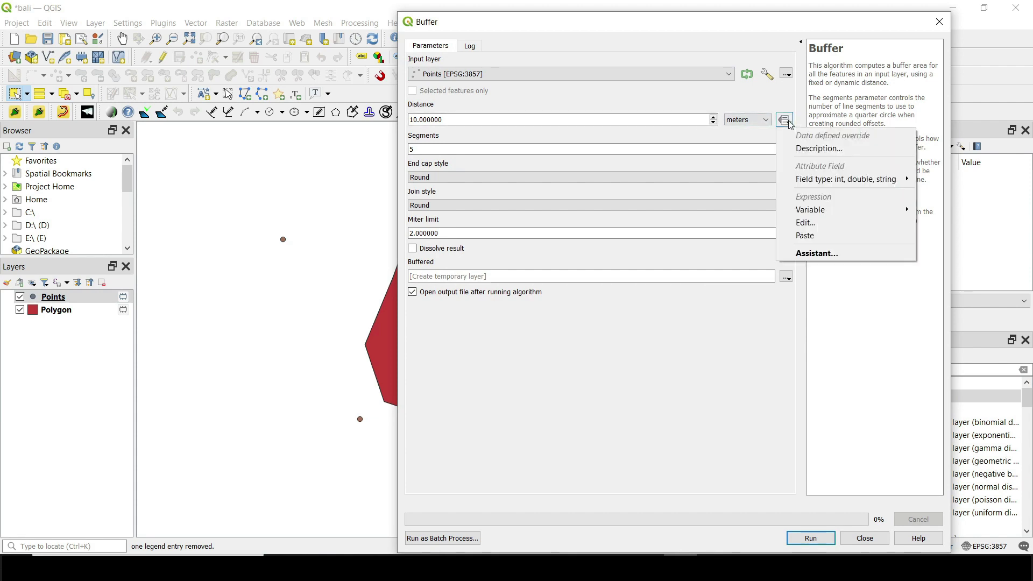
click(810, 230)
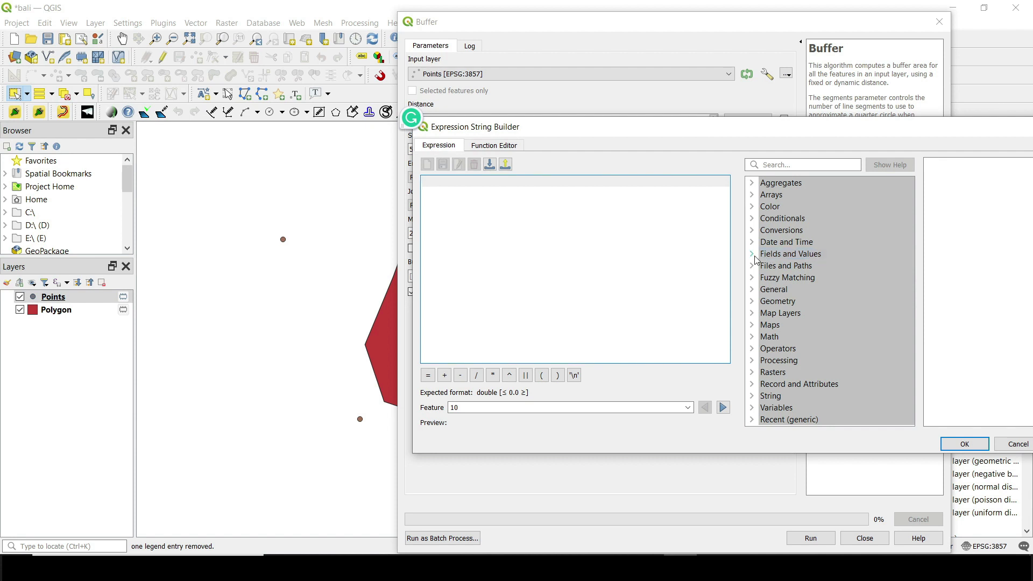
click(755, 258)
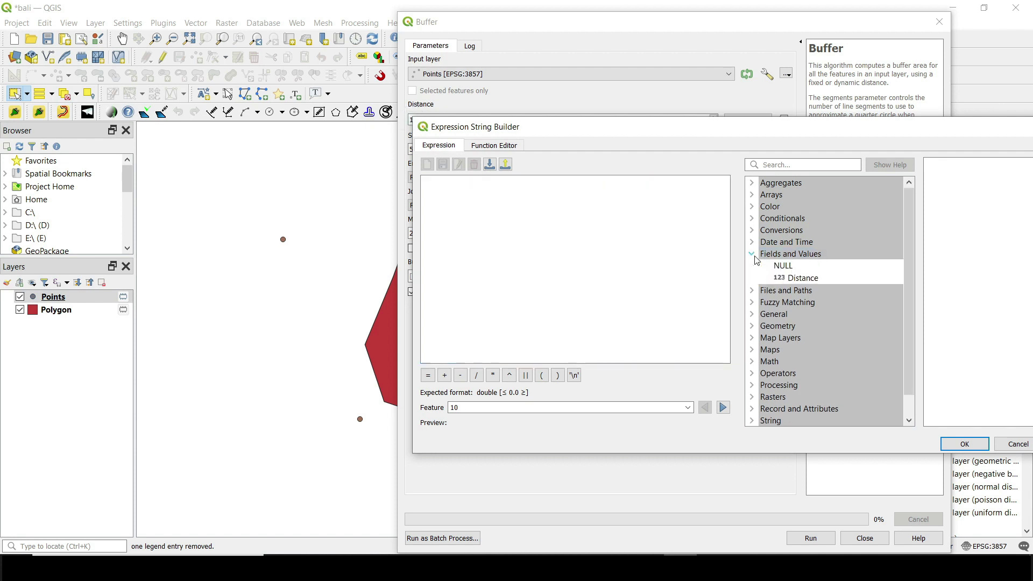
double_click(801, 279)
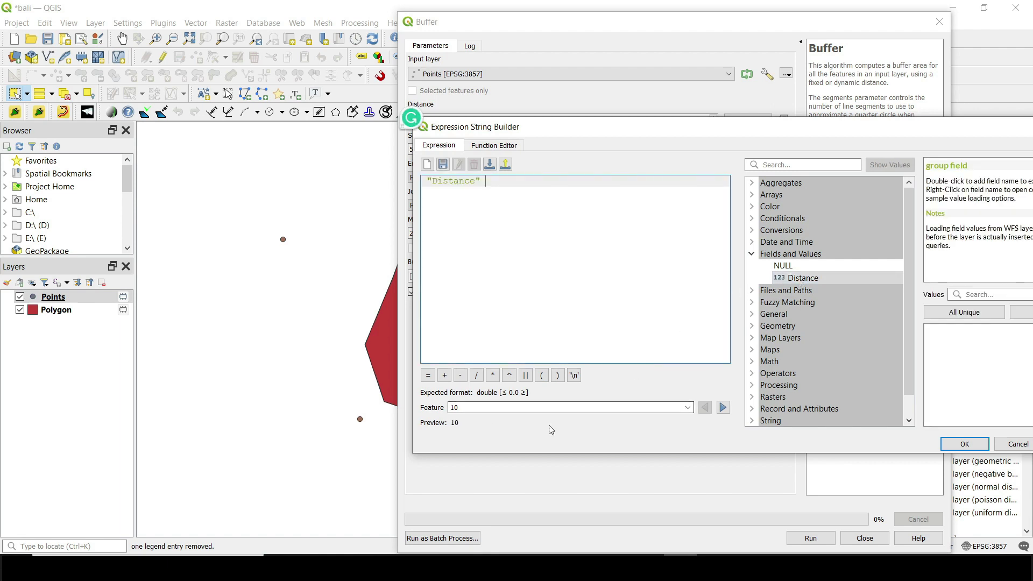
click(964, 444)
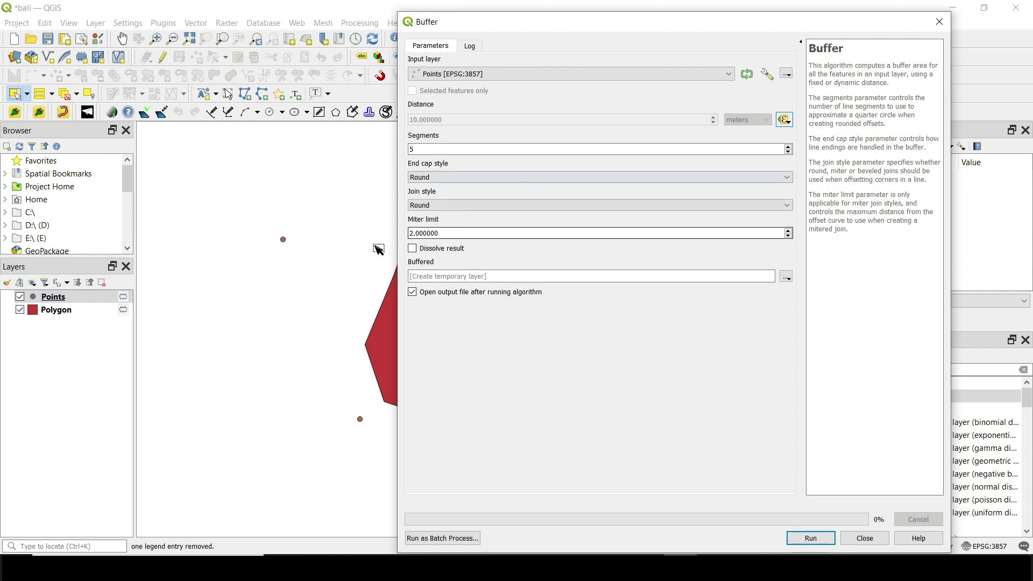
click(811, 538)
click(865, 538)
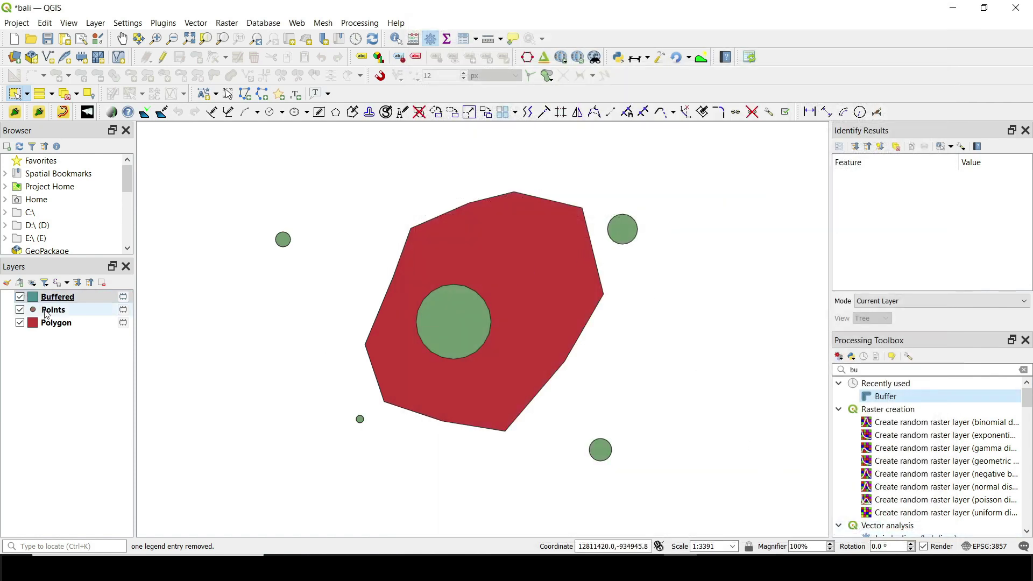
Step: Put Points above Buffered, then remove both layers together
drag(48, 314, 59, 293)
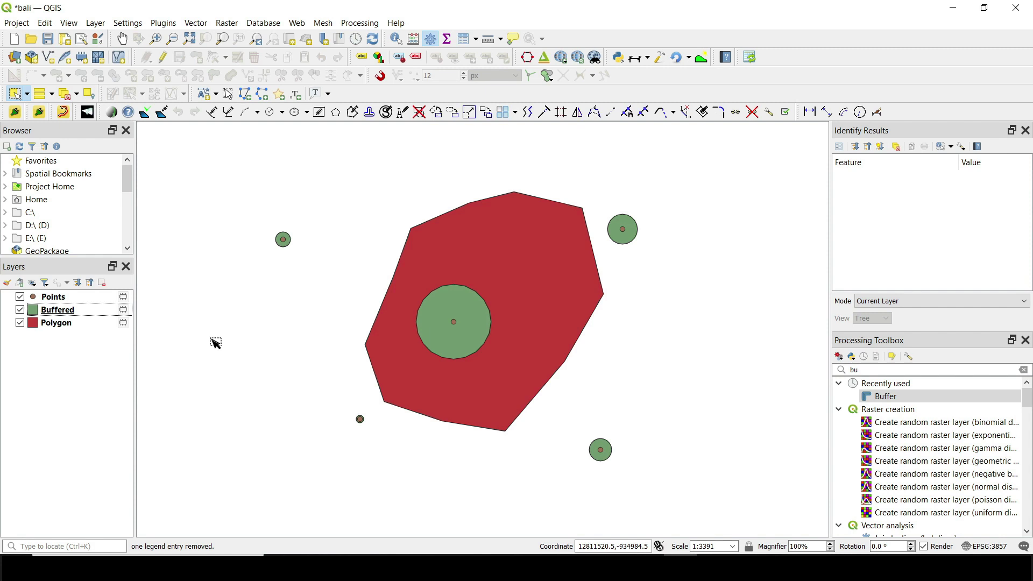
click(59, 310)
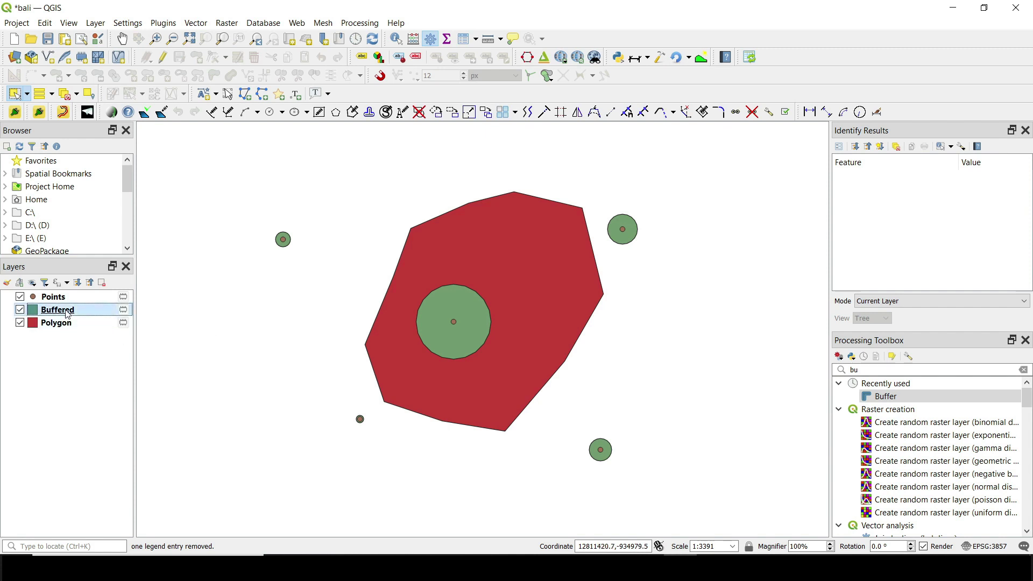
right_click(65, 298)
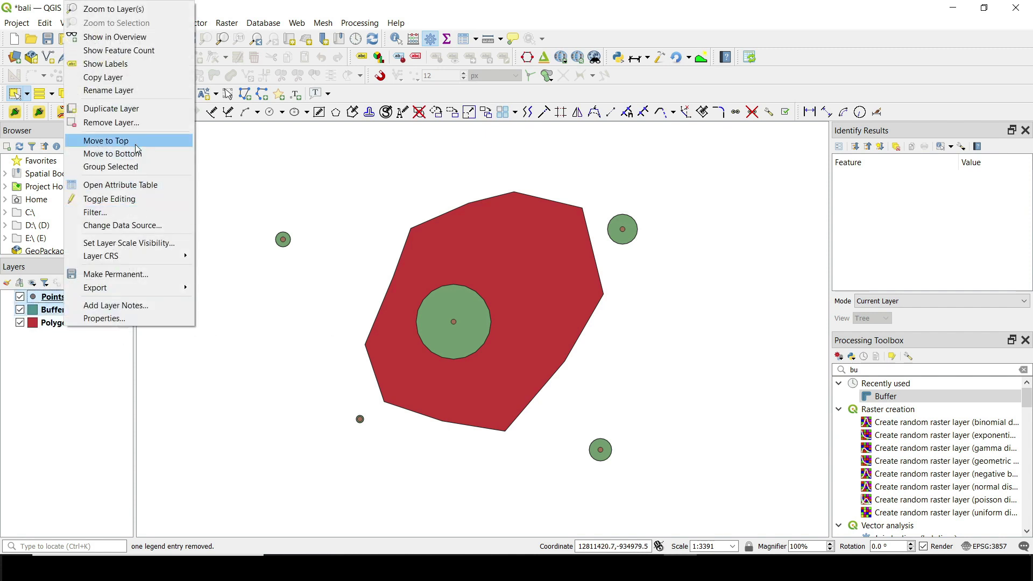
click(137, 130)
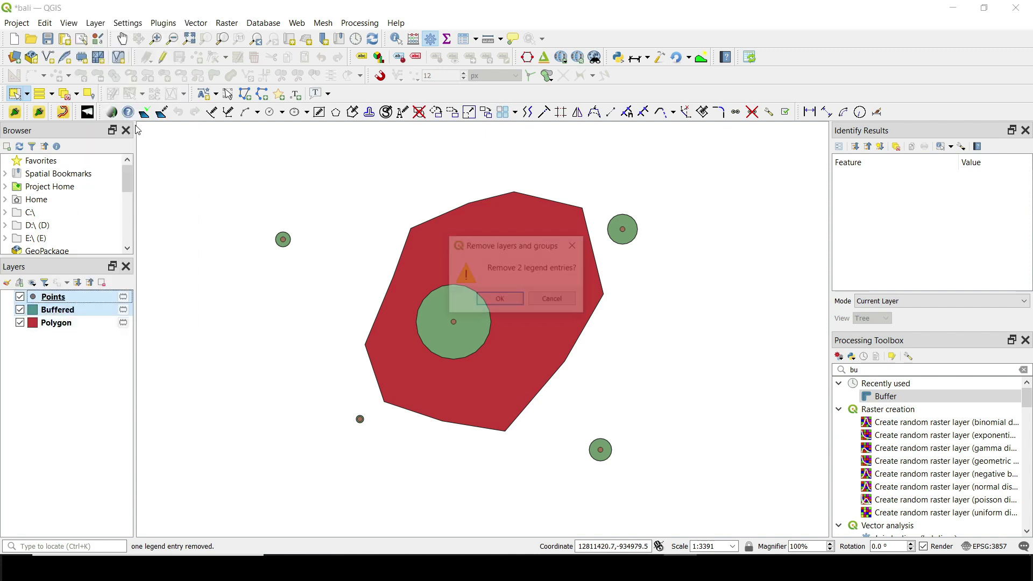
click(494, 299)
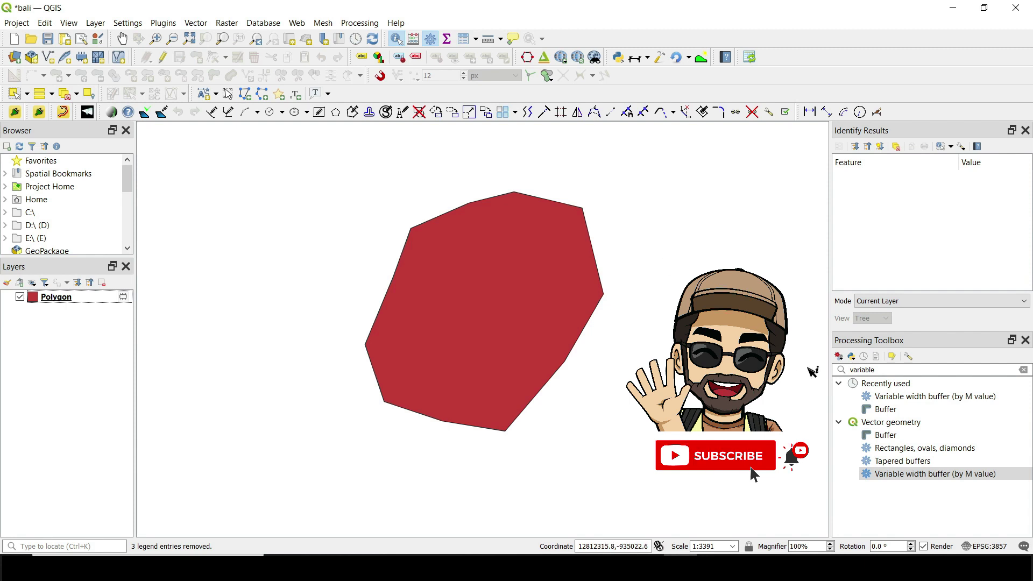
Step: Clear the toolbox search and open Vector > Geometry Tools > Extract Vertices
drag(892, 370, 822, 363)
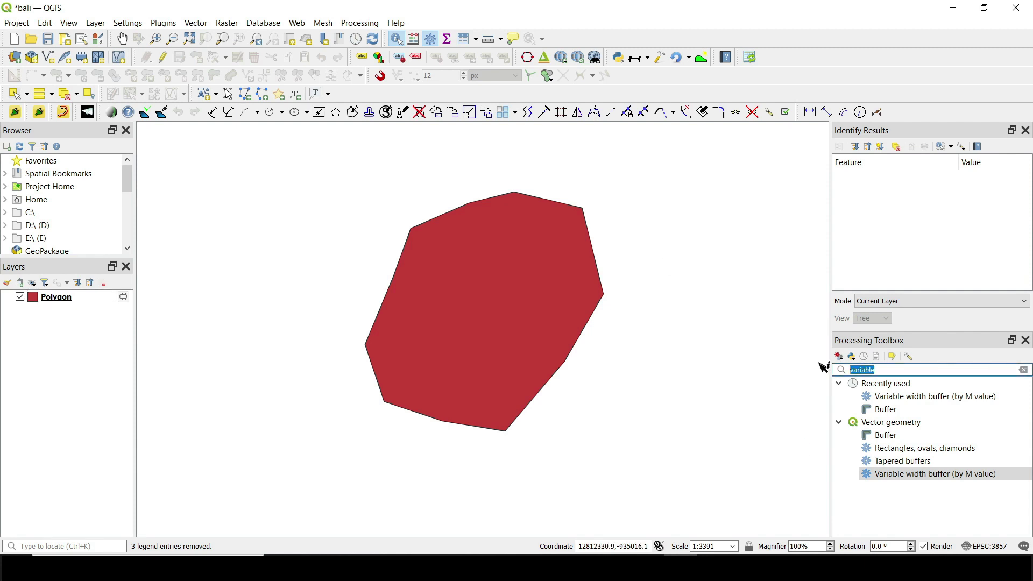
key(BackSpace)
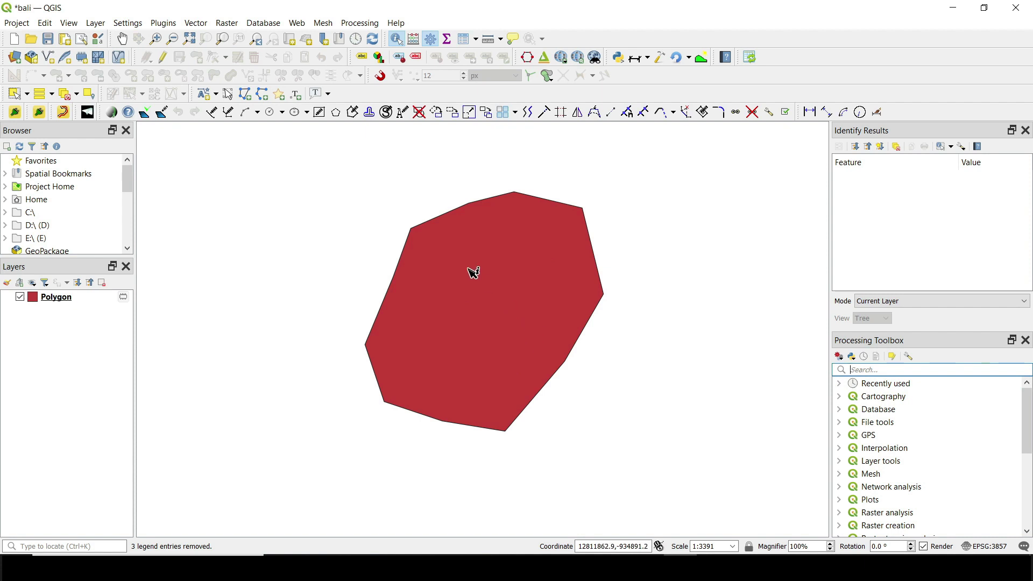
click(198, 23)
mouse_move(235, 90)
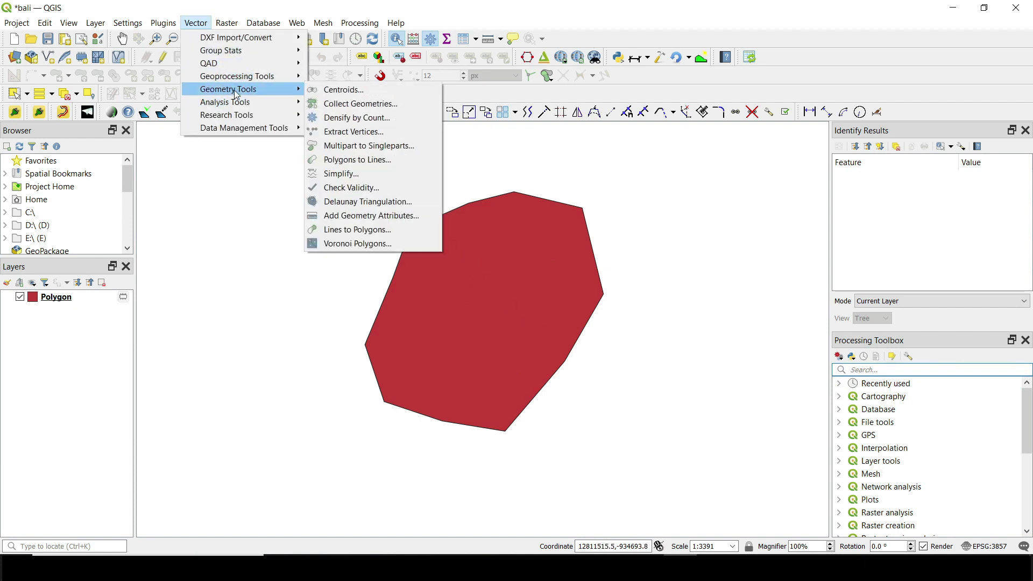
click(346, 135)
Step: Run Extract Vertices on the Polygon layer to create the Vertices layer
drag(520, 27, 547, 51)
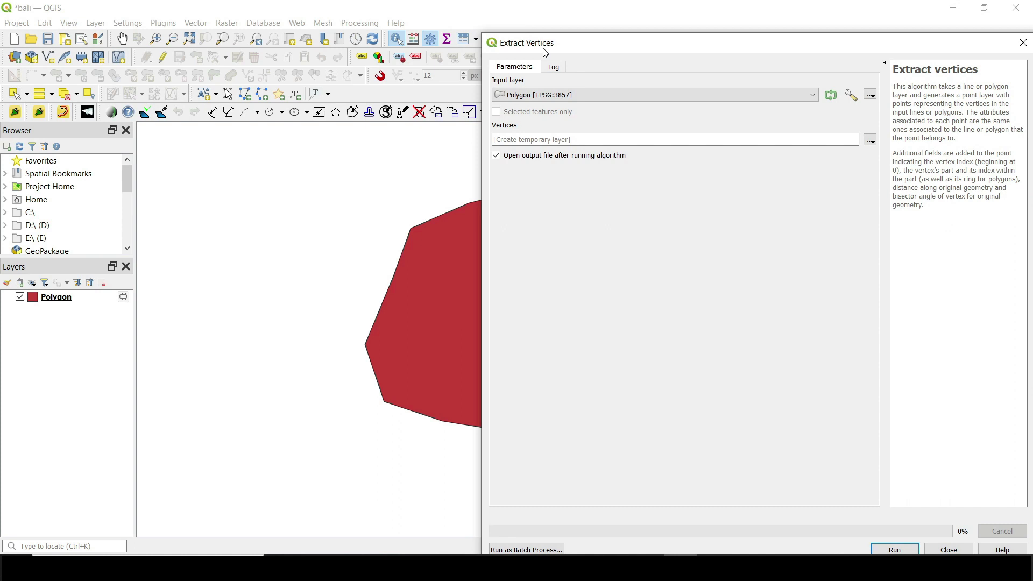
drag(546, 51, 566, 45)
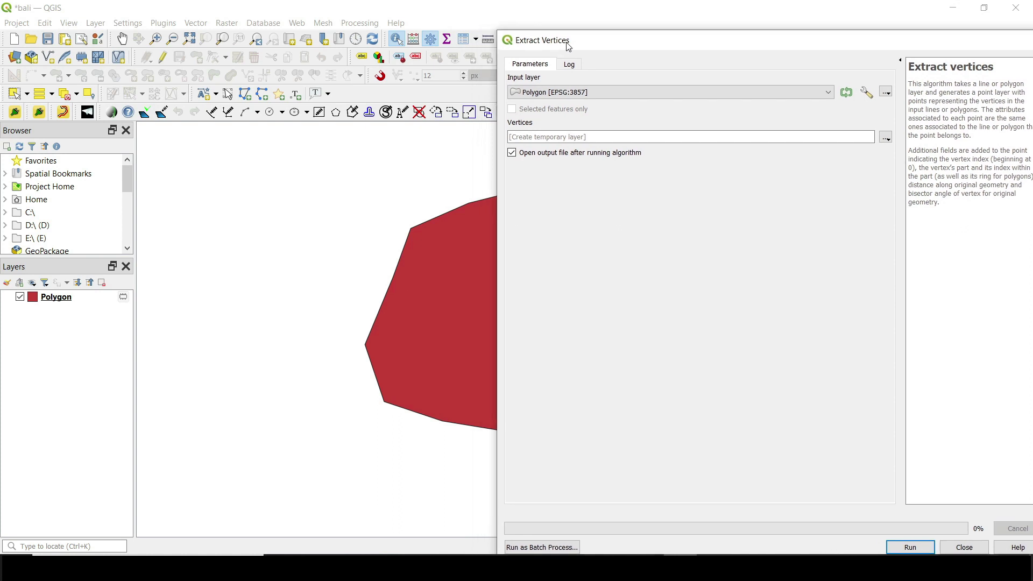
click(911, 546)
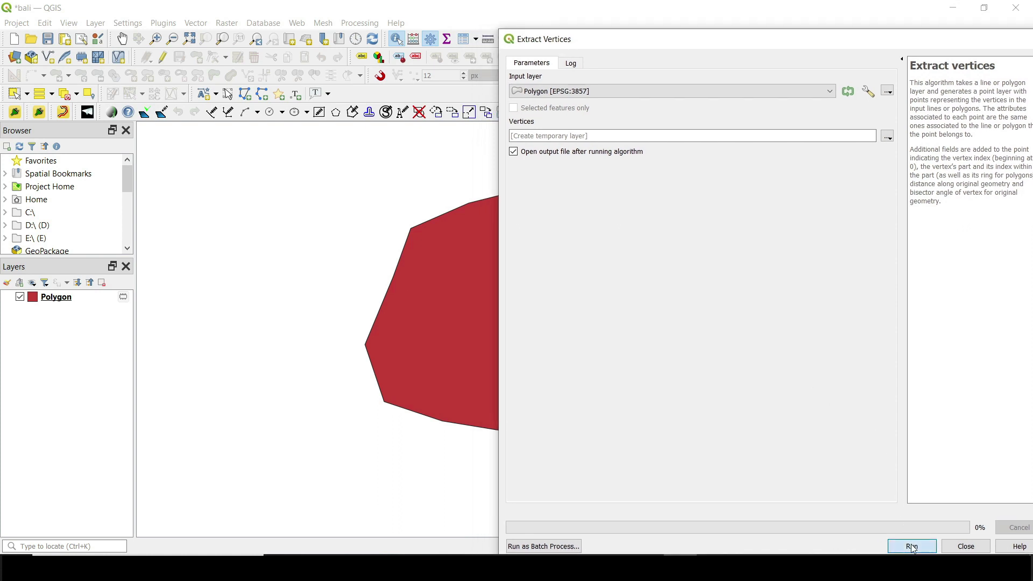
drag(654, 40, 444, 17)
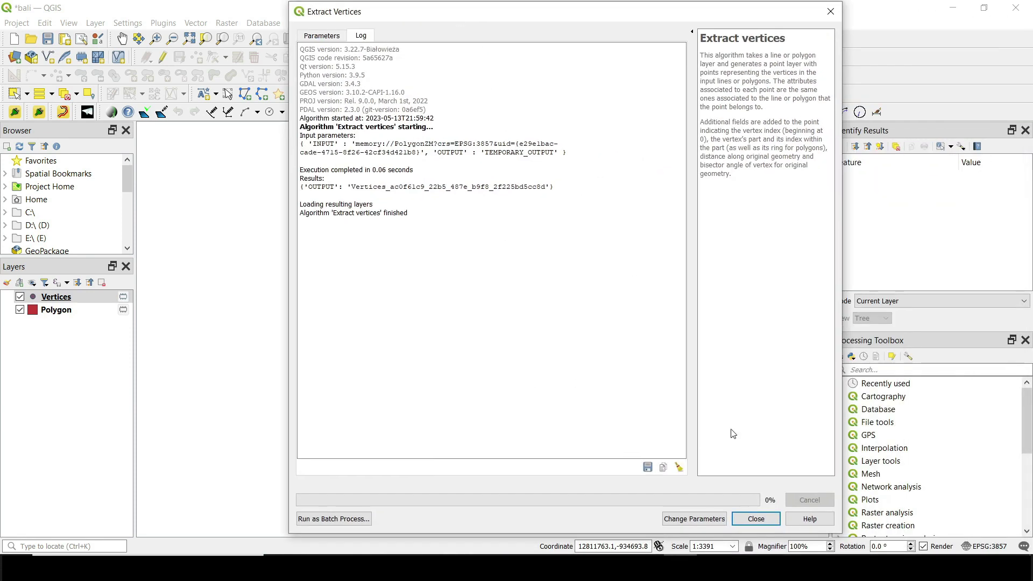
click(756, 522)
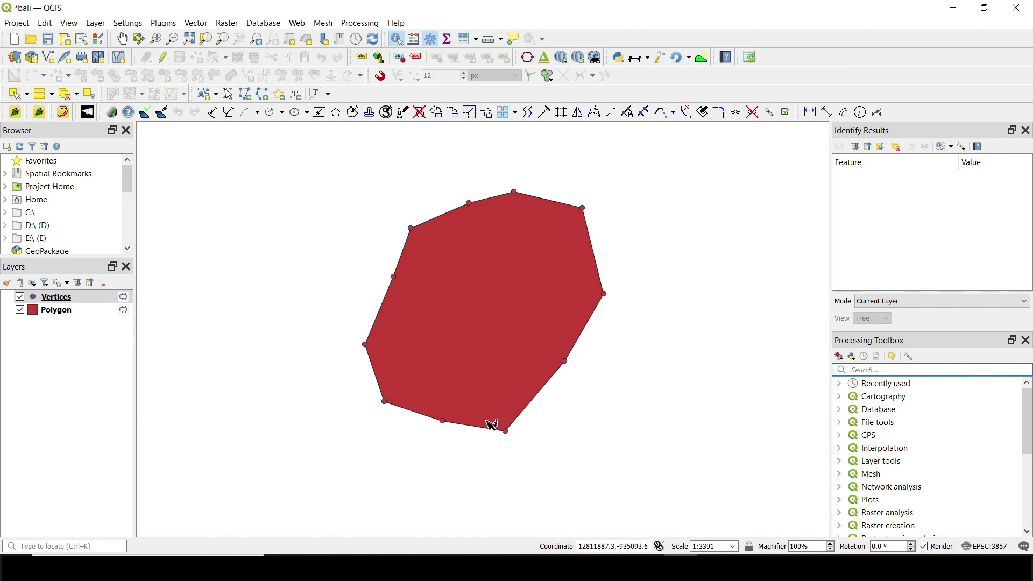
Step: Open the Vertices attribute table and switch the layer into editing mode
right_click(56, 303)
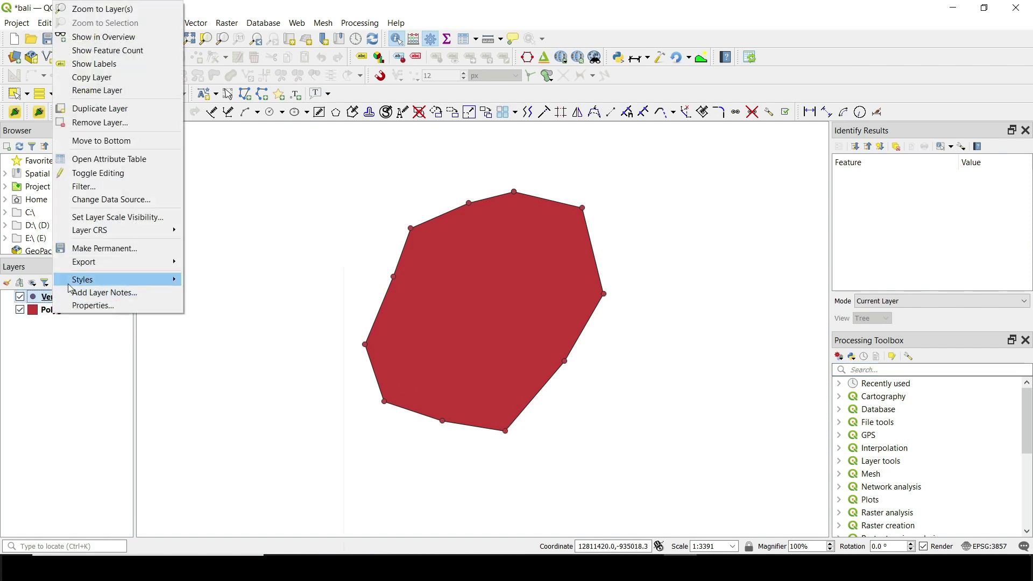
click(102, 163)
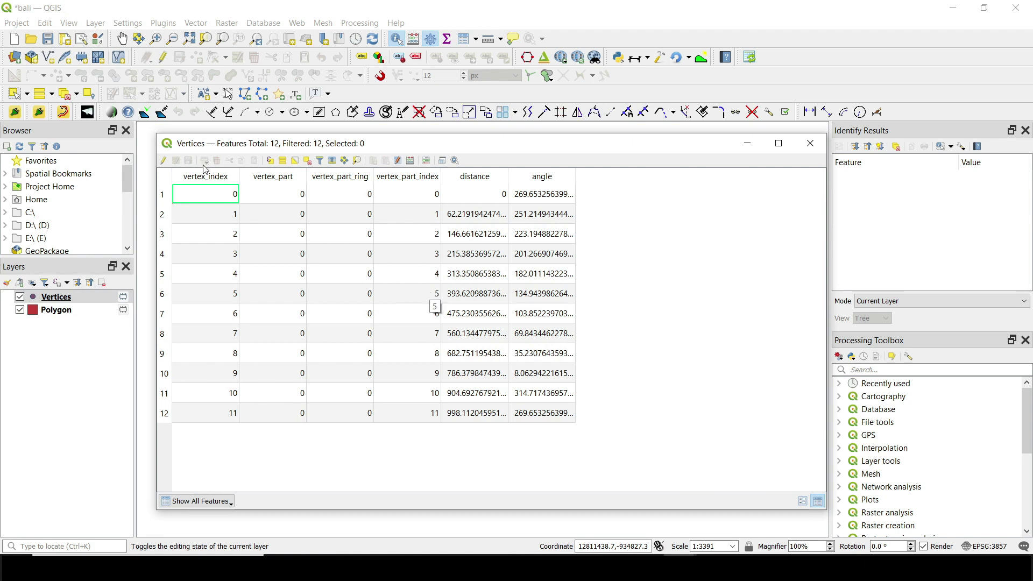
click(164, 161)
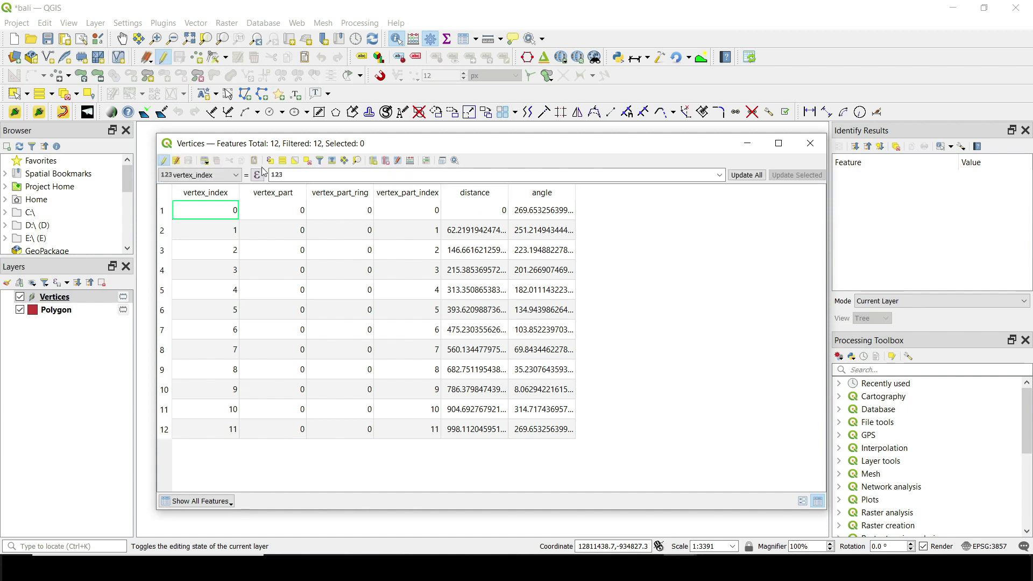
Step: Add a whole-number field named Distance to Vertices, then close the table
click(374, 164)
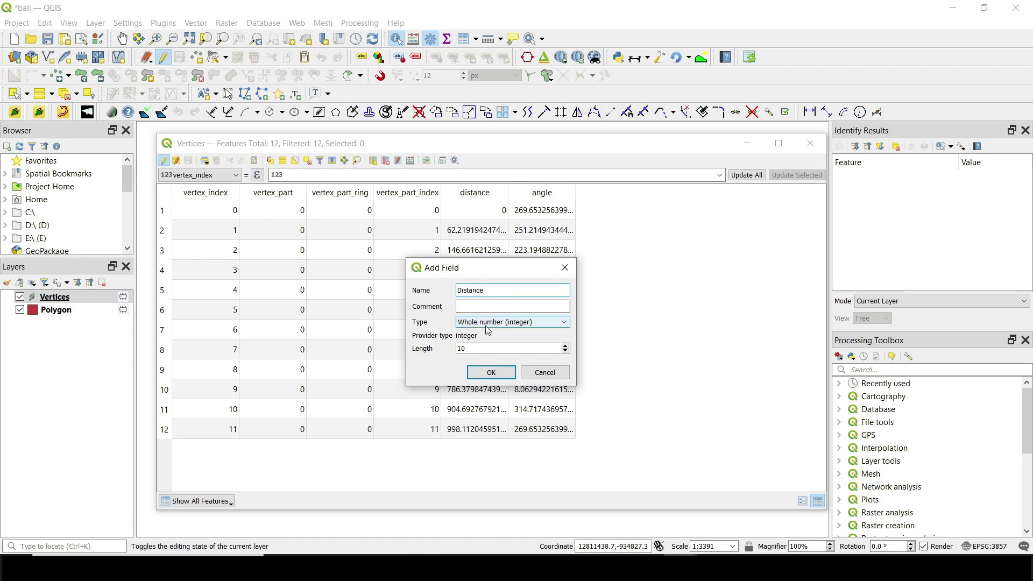
click(490, 376)
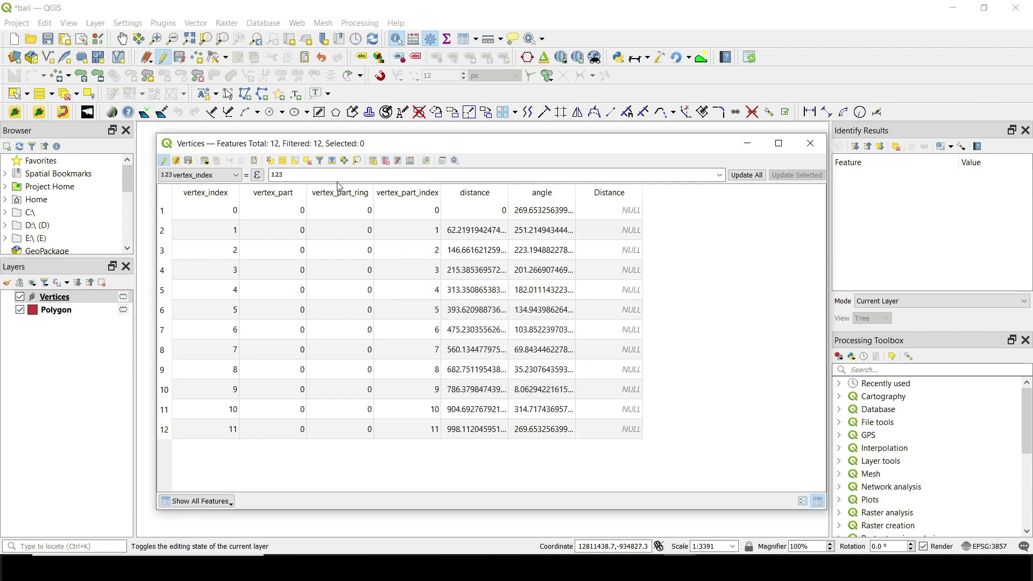
click(809, 144)
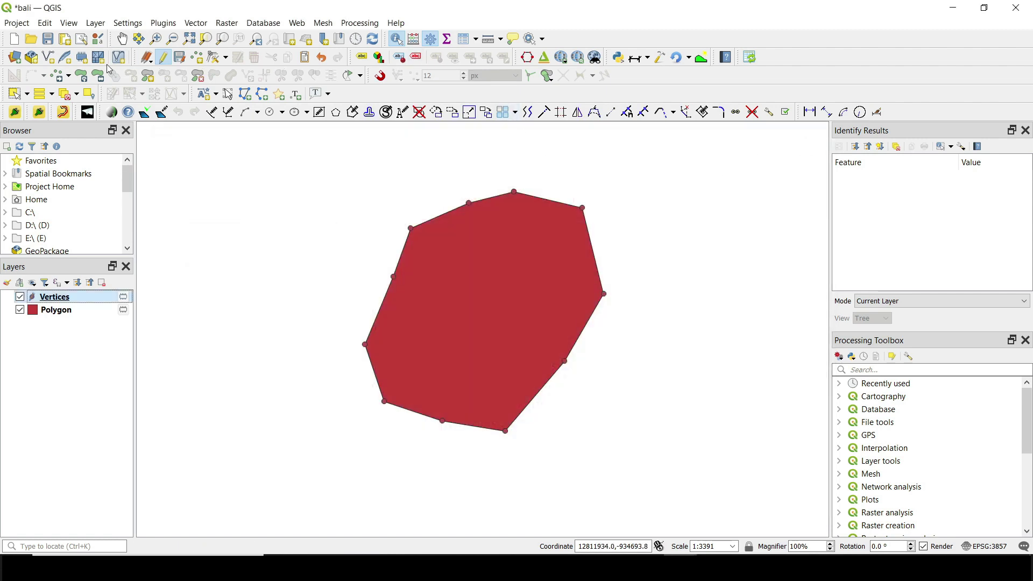
Step: Drag a selection rectangle over the six upper-left vertices of the polygon
click(18, 97)
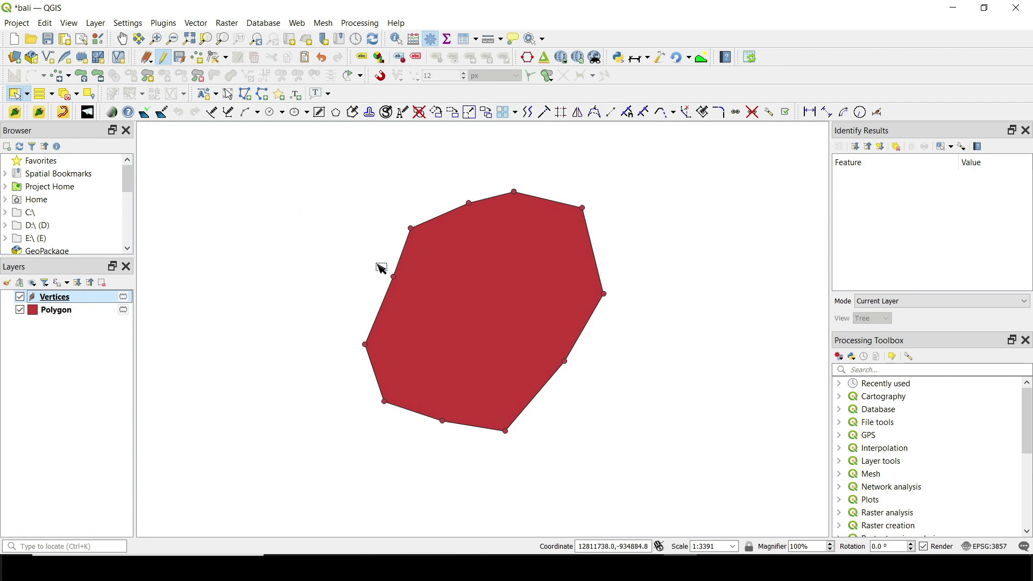
drag(533, 173, 334, 371)
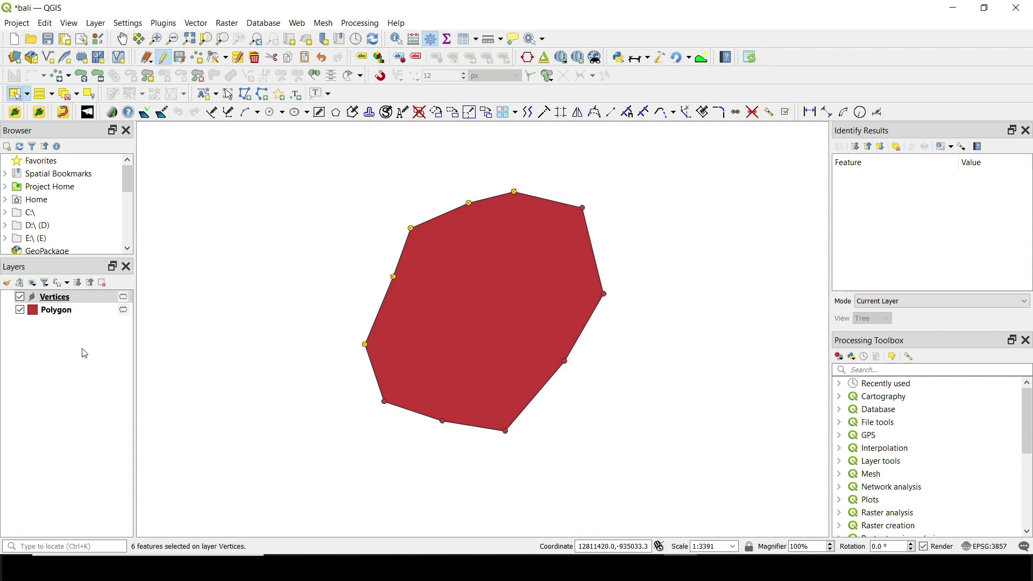
right_click(62, 297)
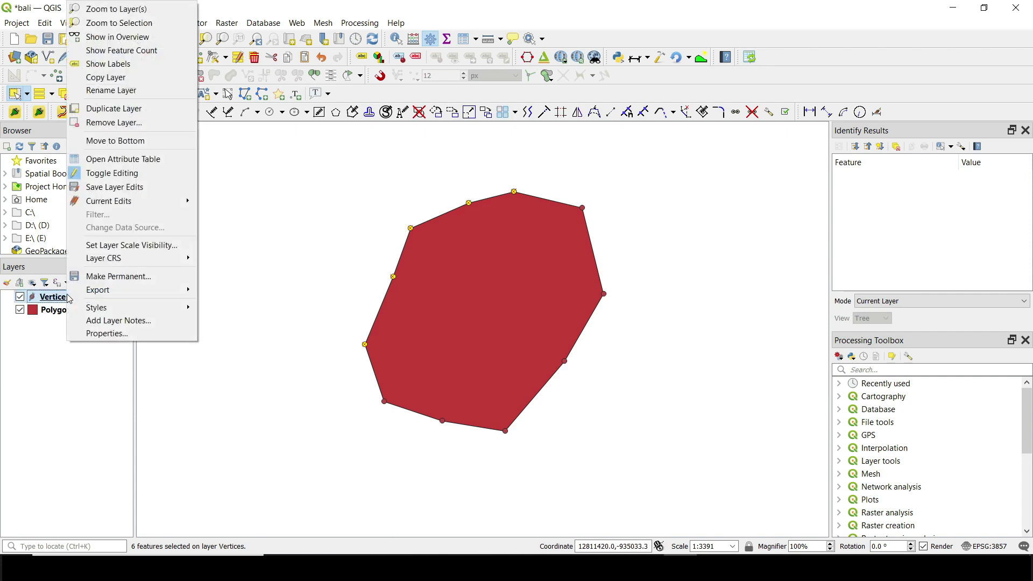
Step: Set Distance to 10 for the selected vertices using the field calculator bar
click(127, 164)
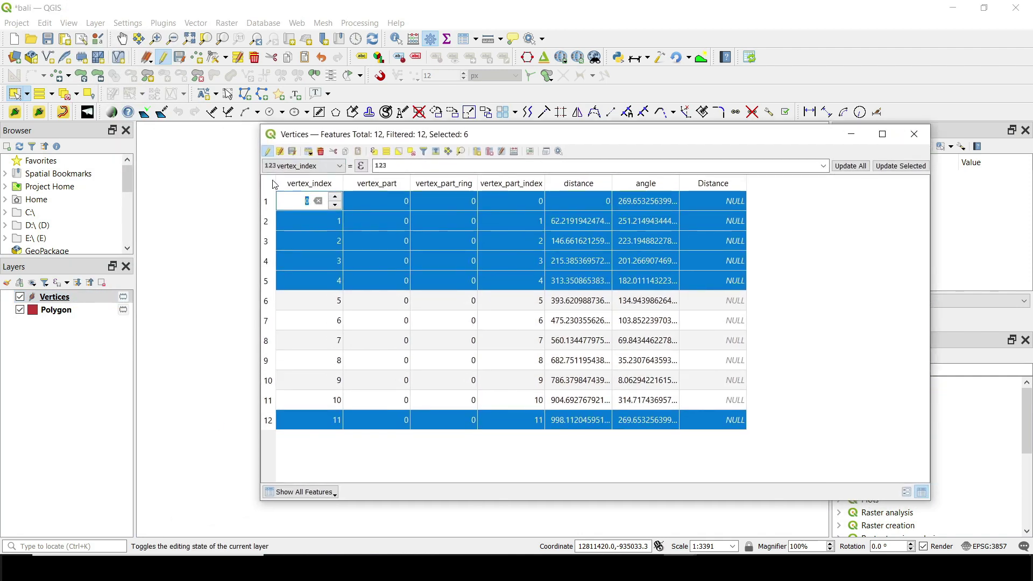
click(328, 167)
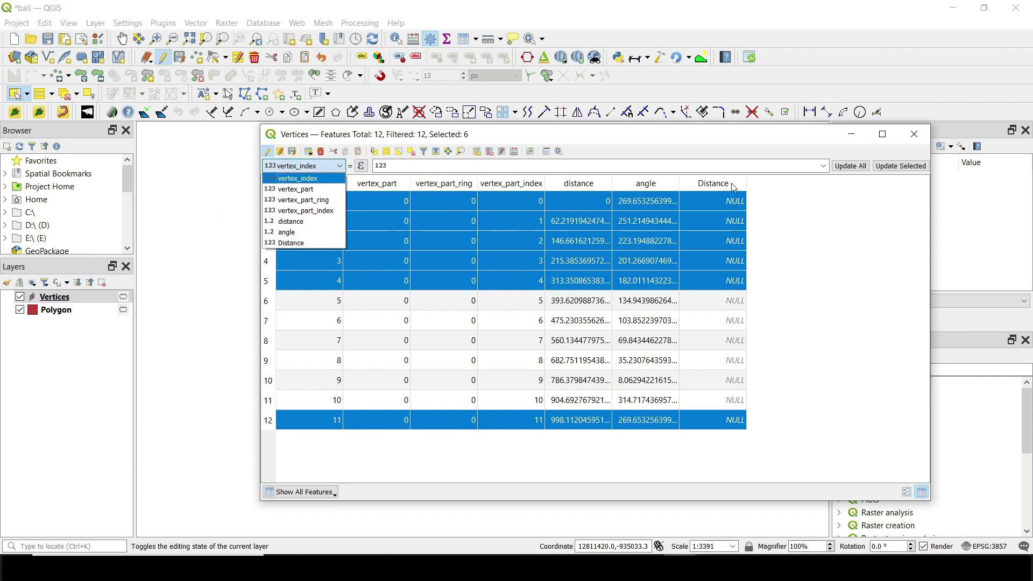
click(294, 243)
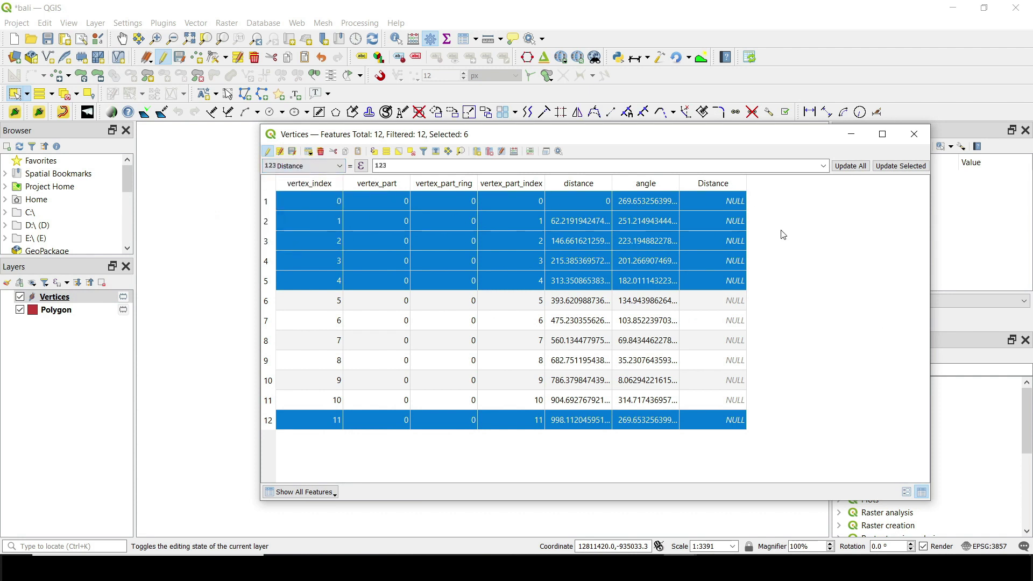
click(293, 166)
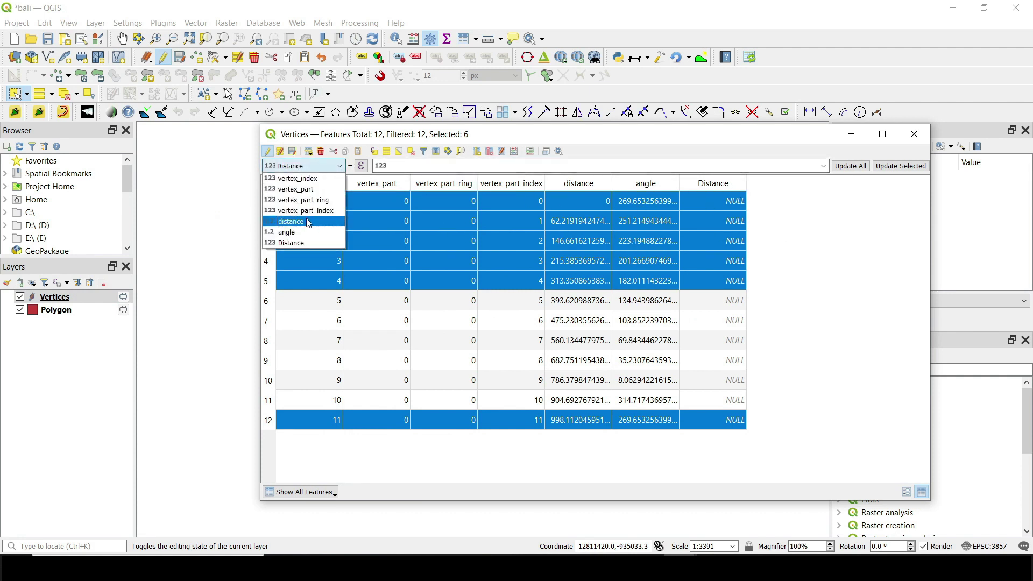
click(293, 243)
click(399, 168)
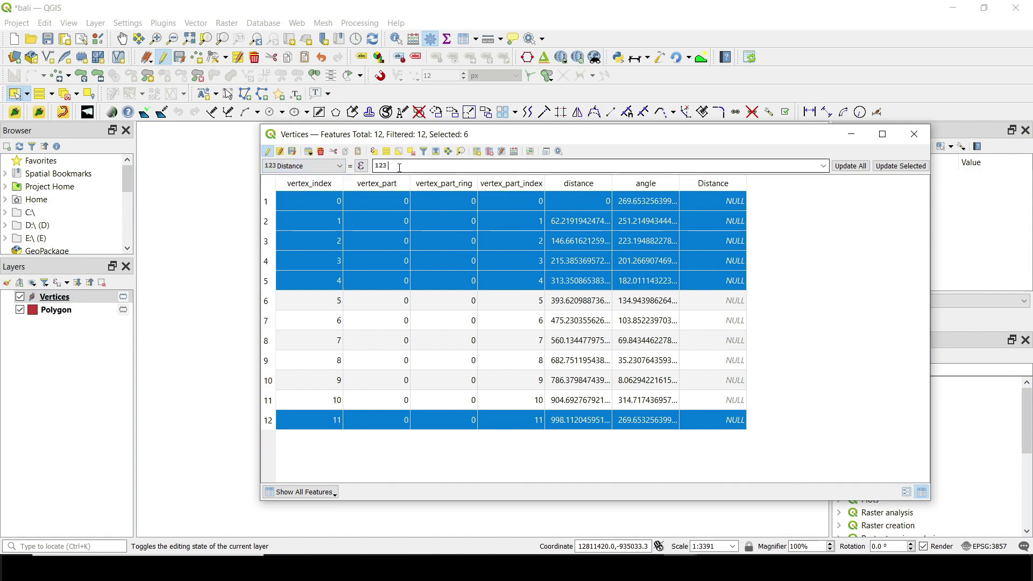
click(301, 166)
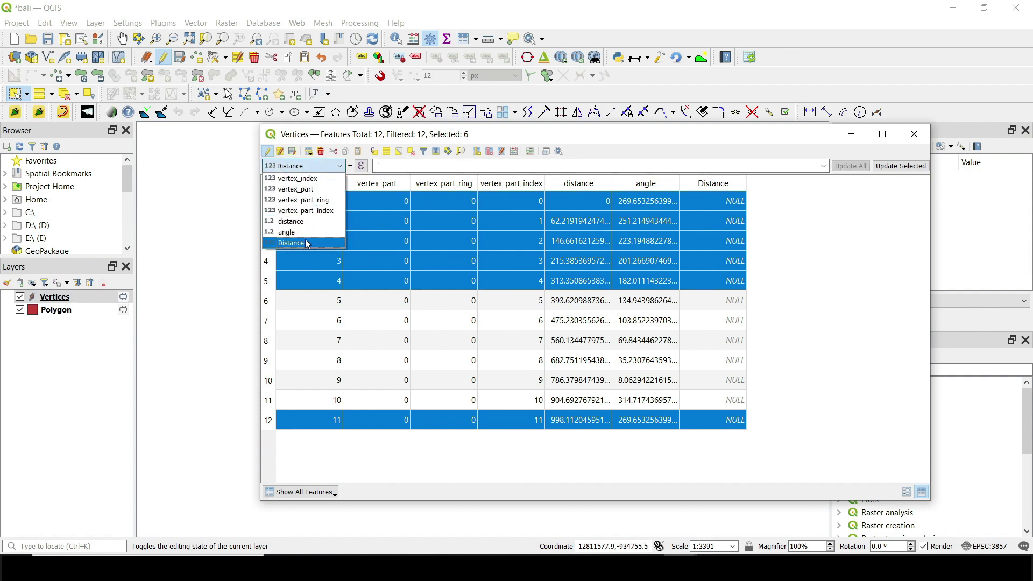
click(308, 243)
click(397, 166)
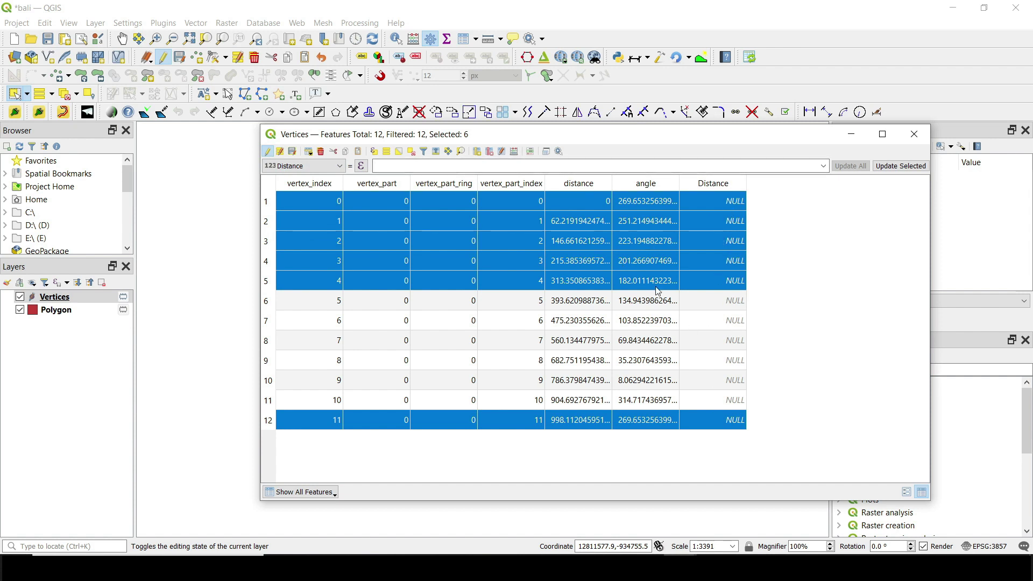
text(10)
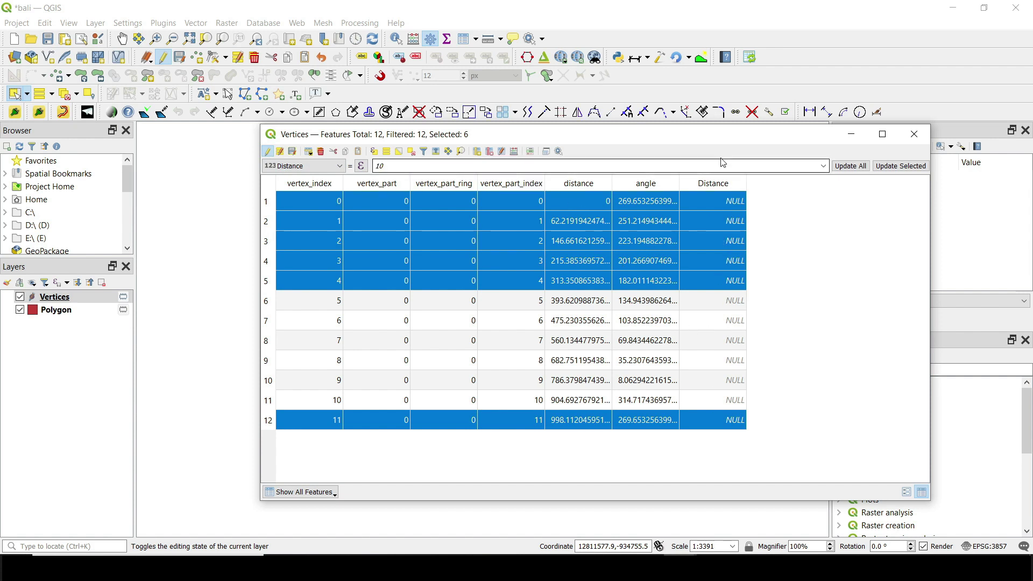
click(896, 166)
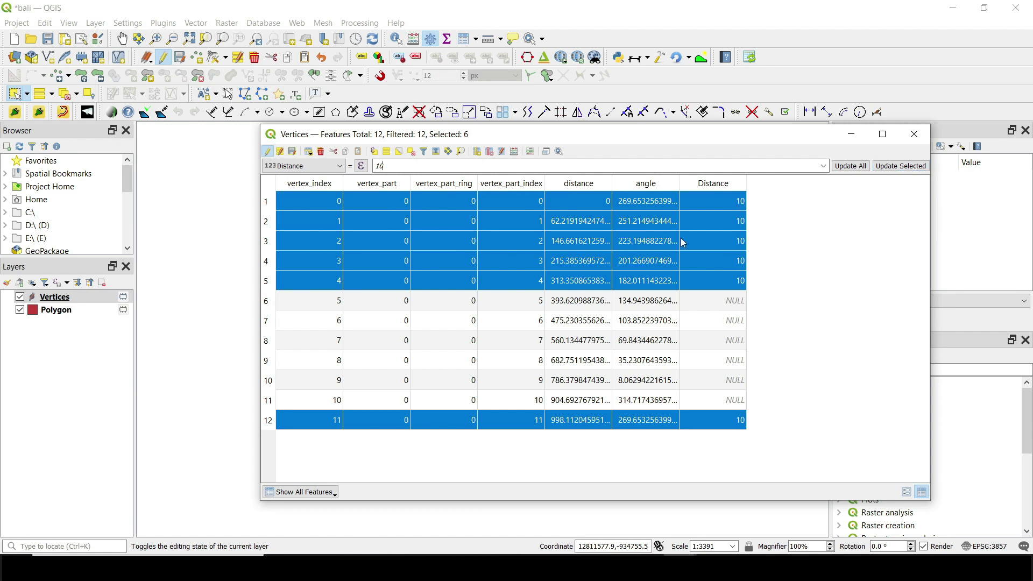
Step: Enter Distance 50 for the remaining vertices, then stop editing and save
drag(677, 135, 564, 124)
double_click(656, 286)
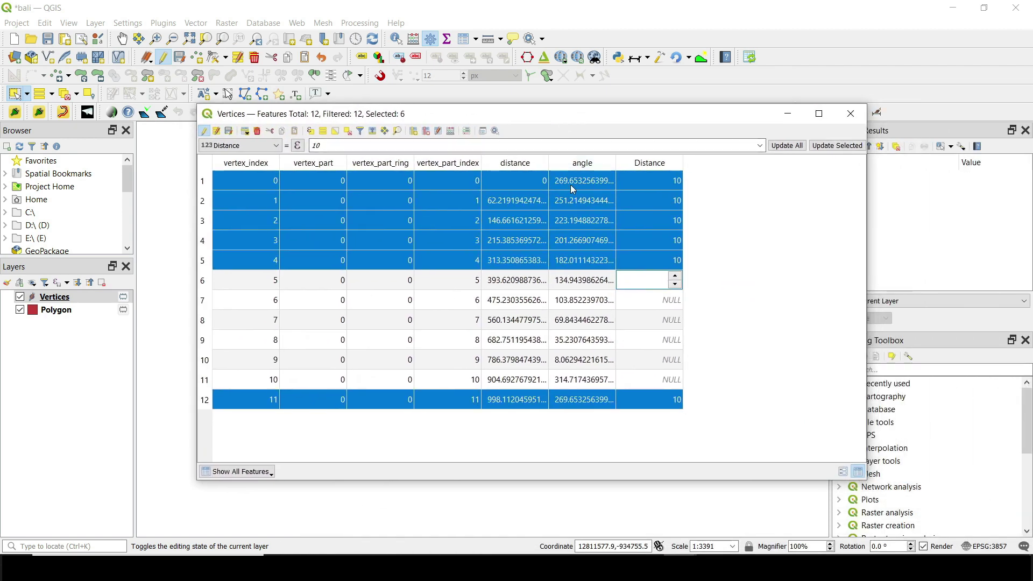
text(50)
double_click(654, 300)
text(50)
double_click(654, 321)
text(50)
double_click(654, 340)
text(50)
double_click(654, 361)
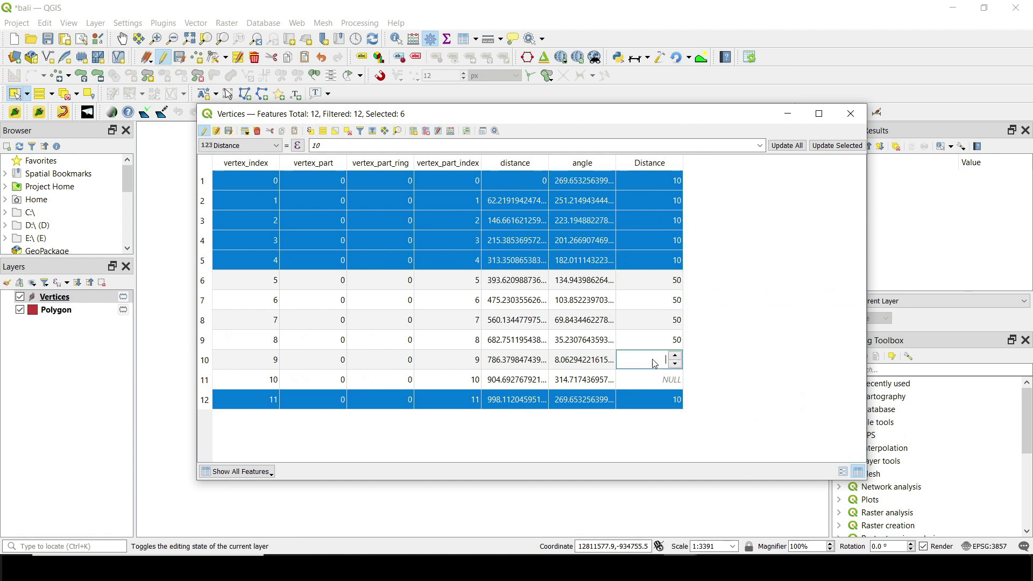
text(50)
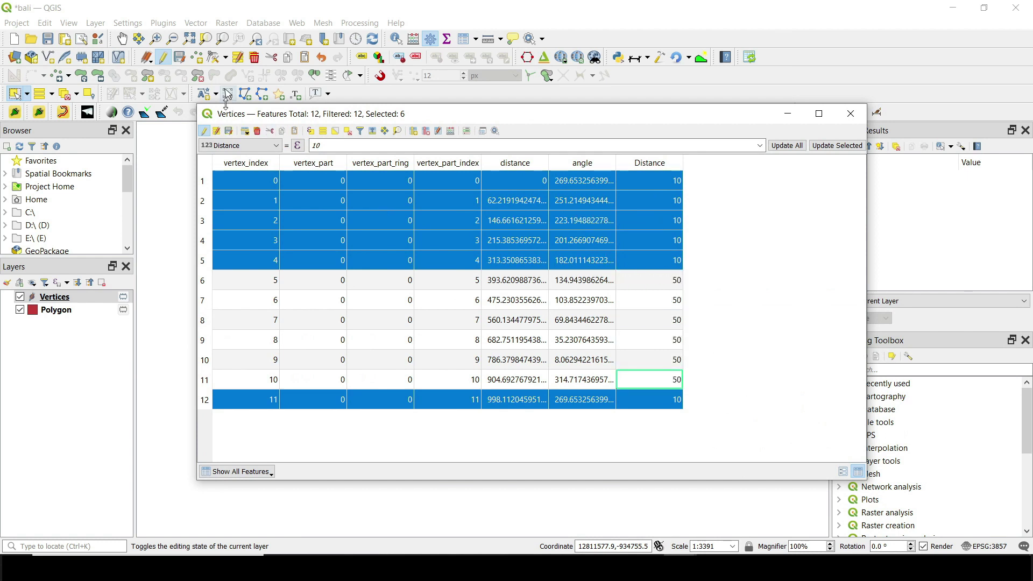
click(203, 130)
click(490, 293)
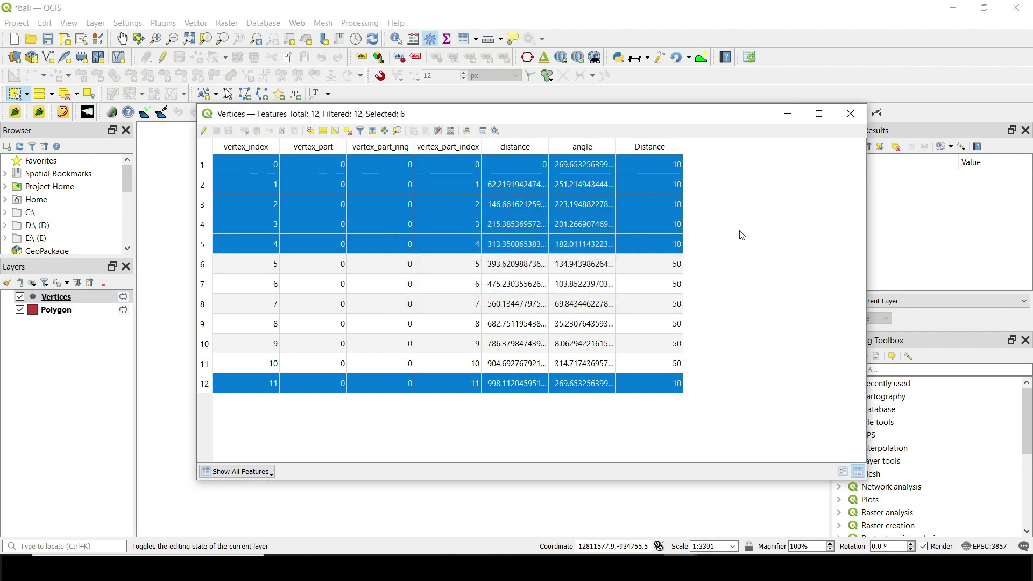
Step: Identify the upper-left vertex to show its attributes: index 2, distance 146.66
click(851, 112)
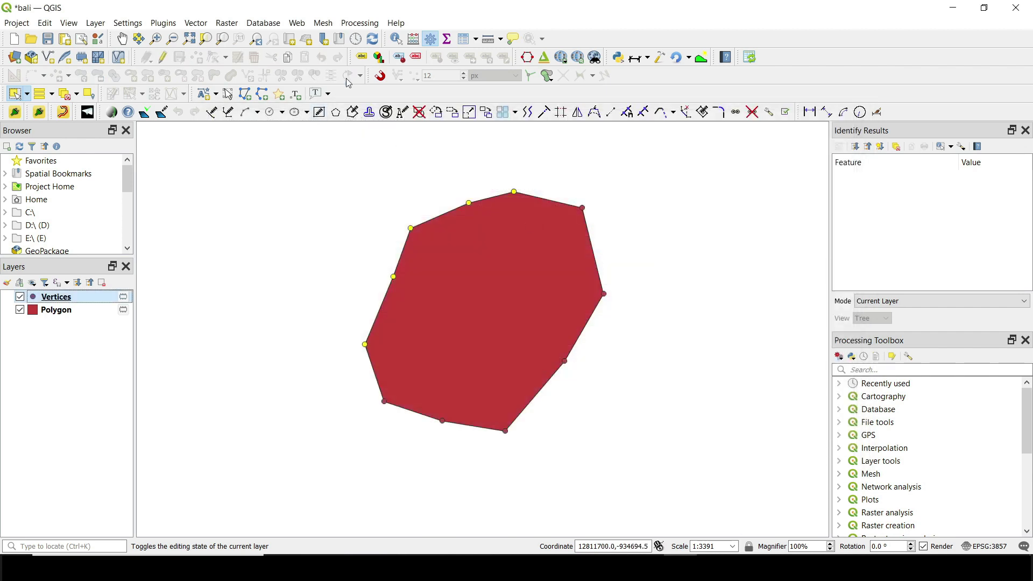
click(361, 224)
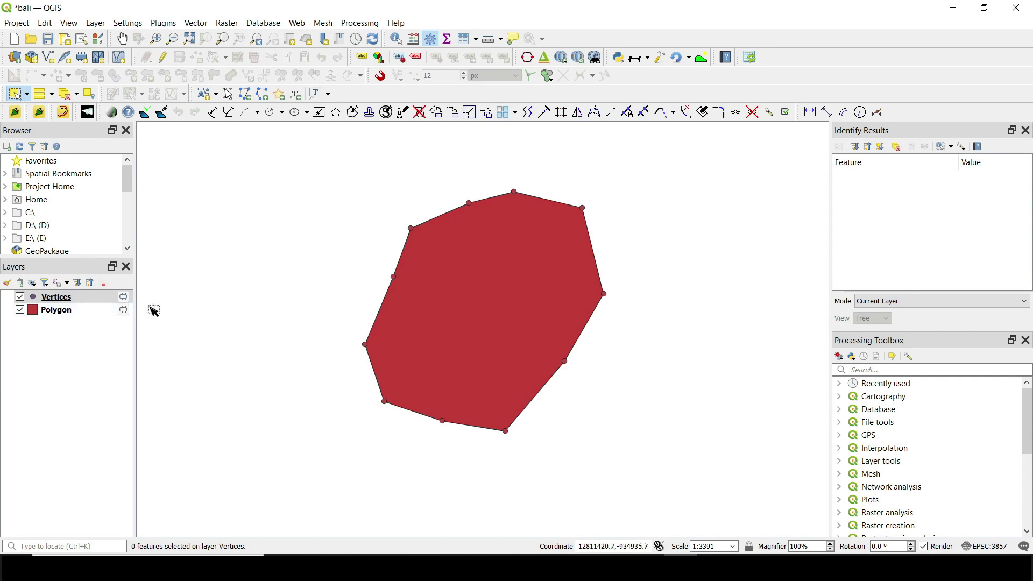
click(411, 229)
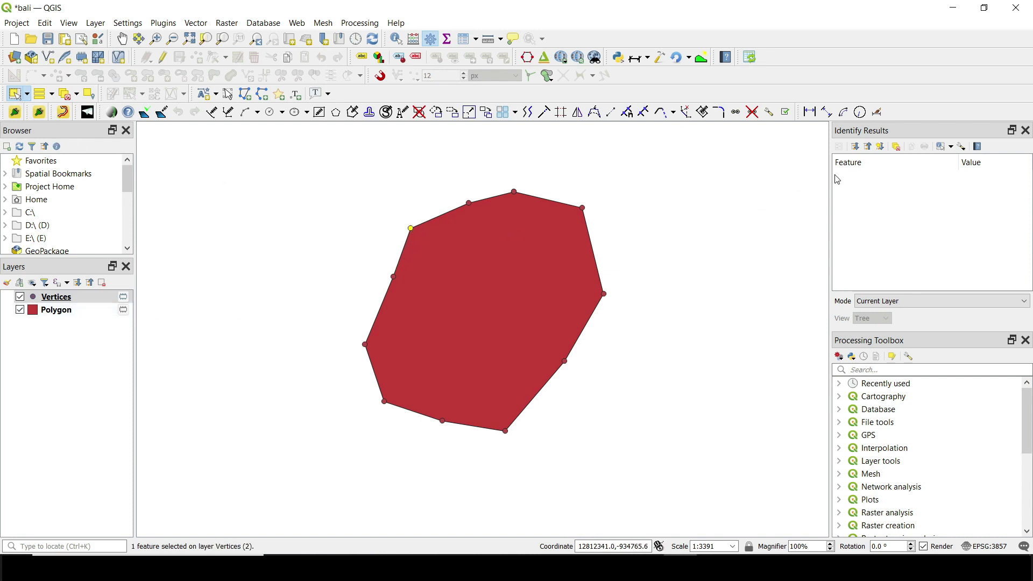
click(297, 222)
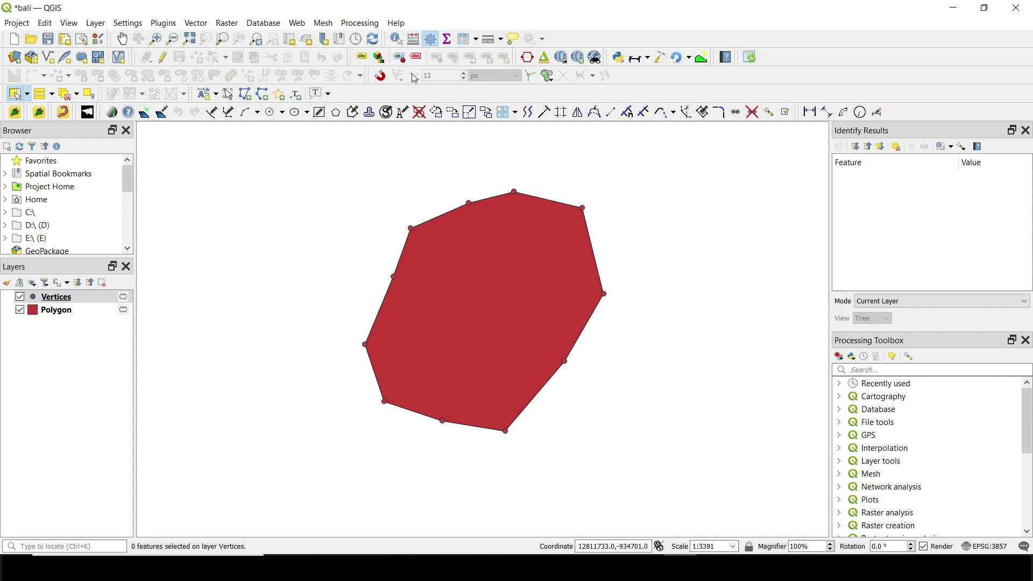
click(396, 39)
click(413, 230)
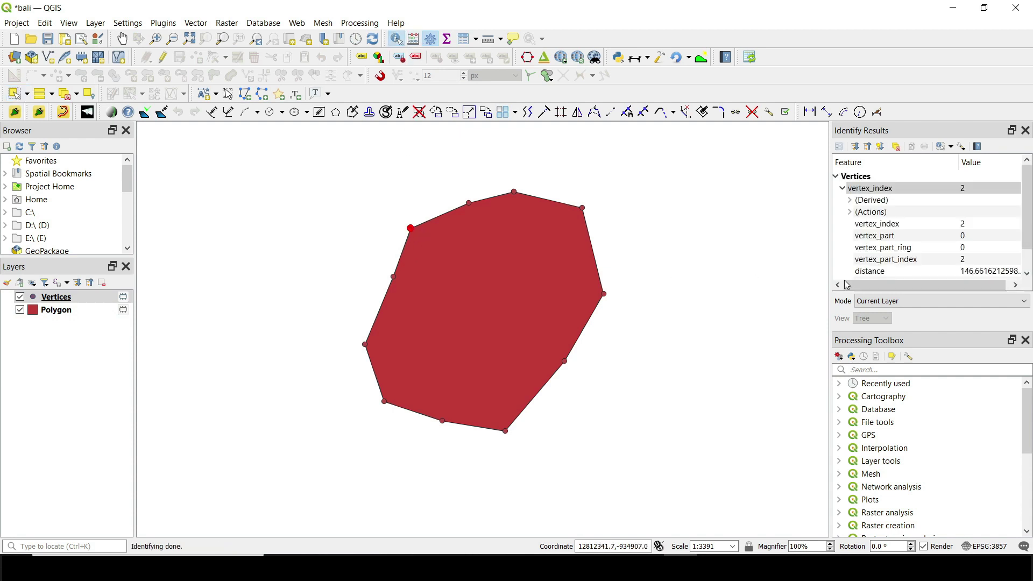
Step: Expand the vertex's (Derived) values and check its X, Y, Z and M, confirming M is 0
click(849, 199)
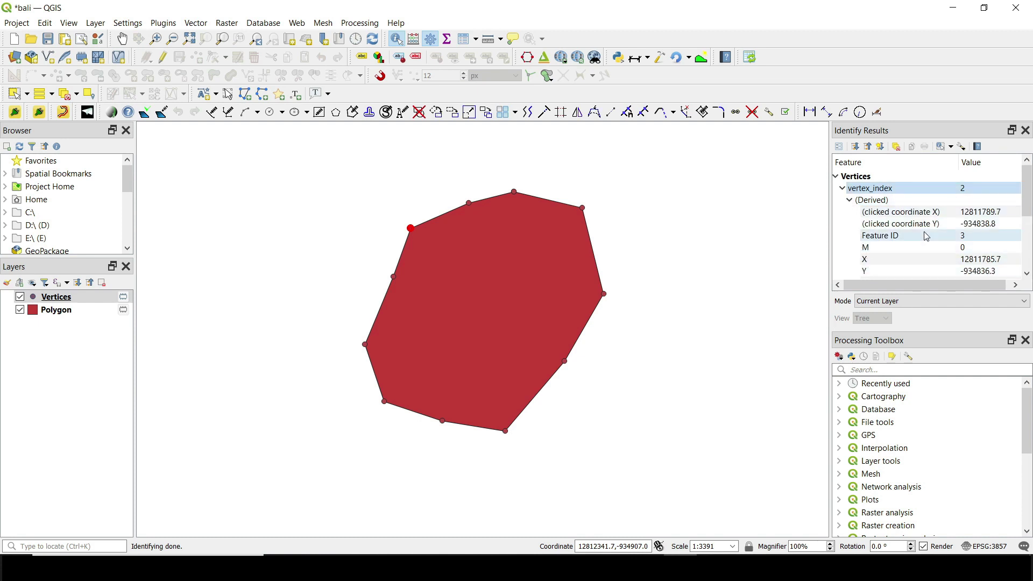
click(879, 261)
click(880, 270)
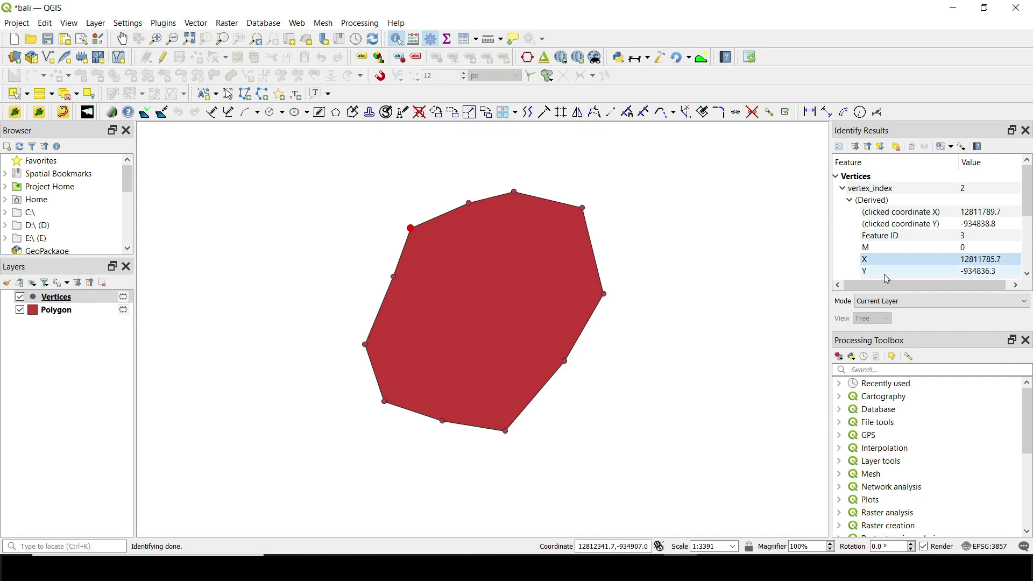
scroll(920, 251, down, 1)
click(896, 258)
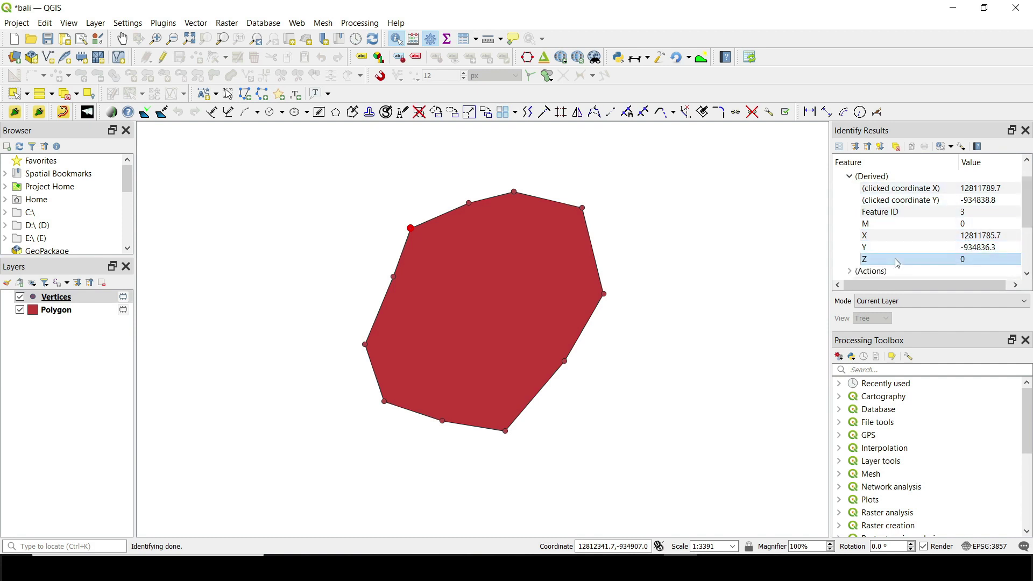
click(885, 224)
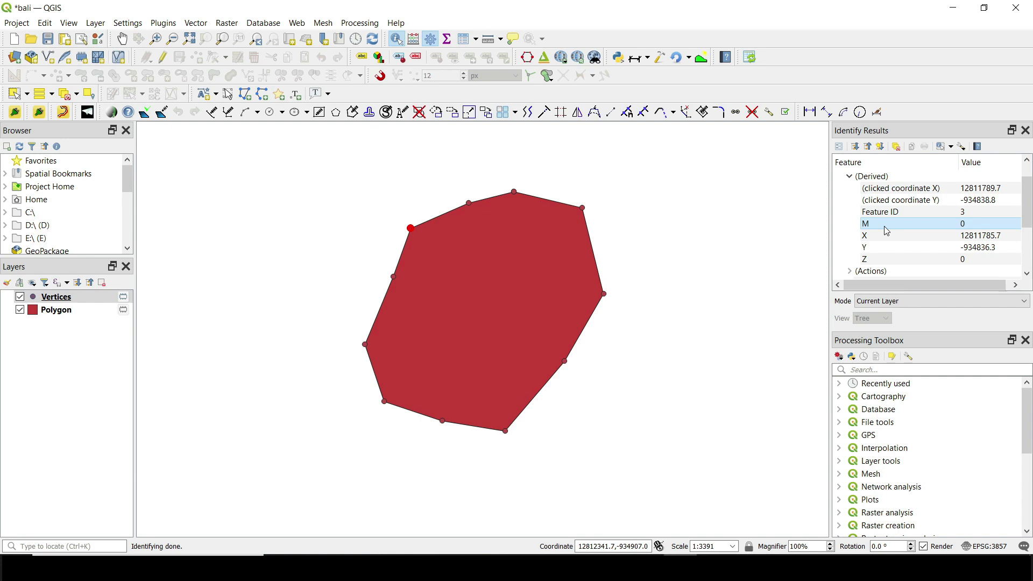
click(883, 263)
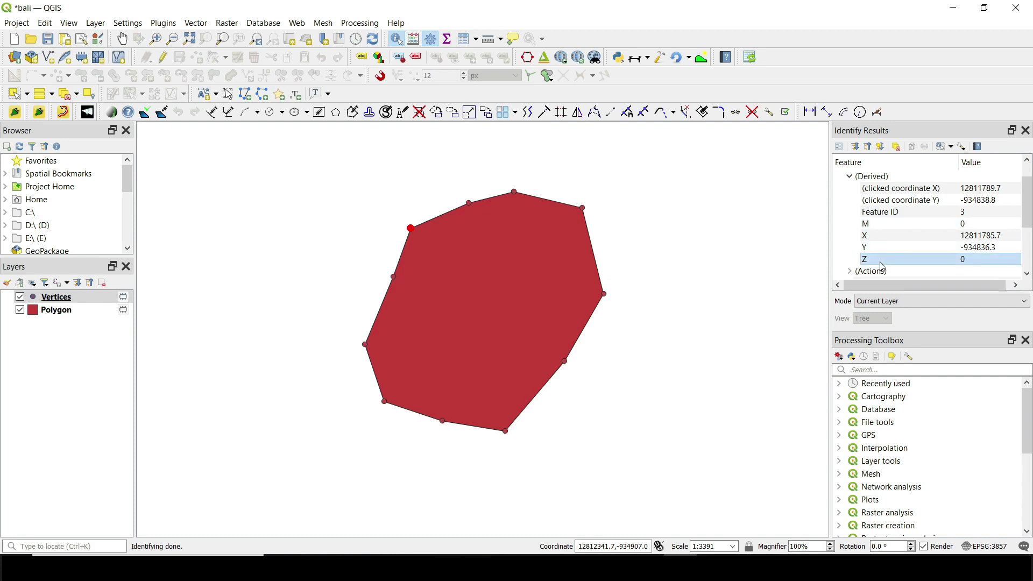
click(880, 228)
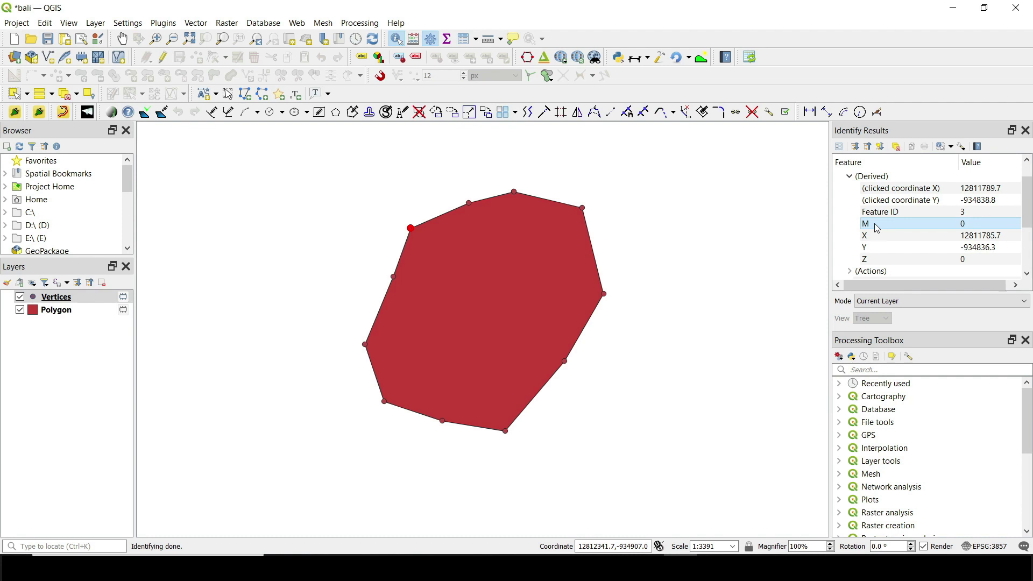
right_click(60, 297)
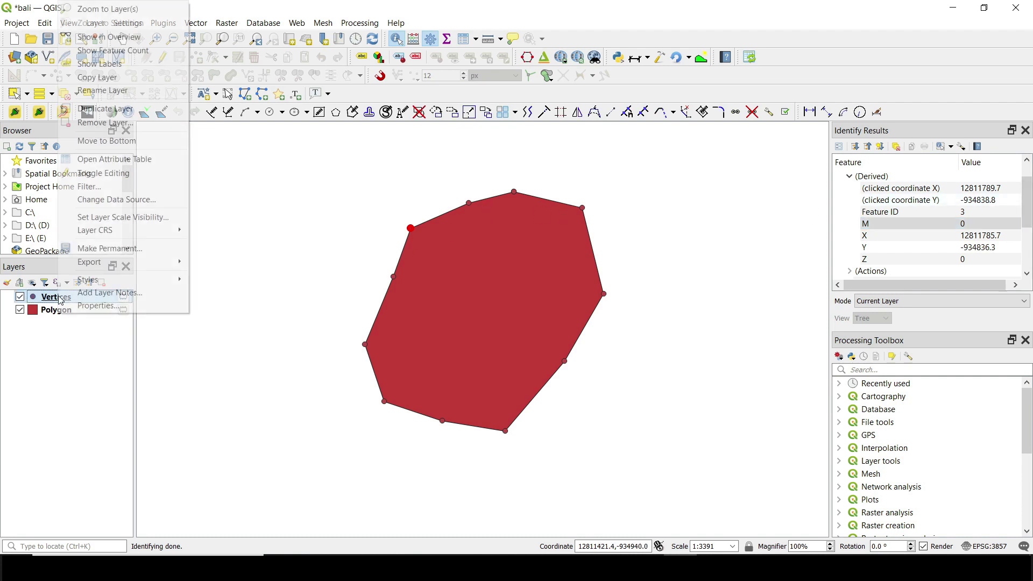
click(121, 163)
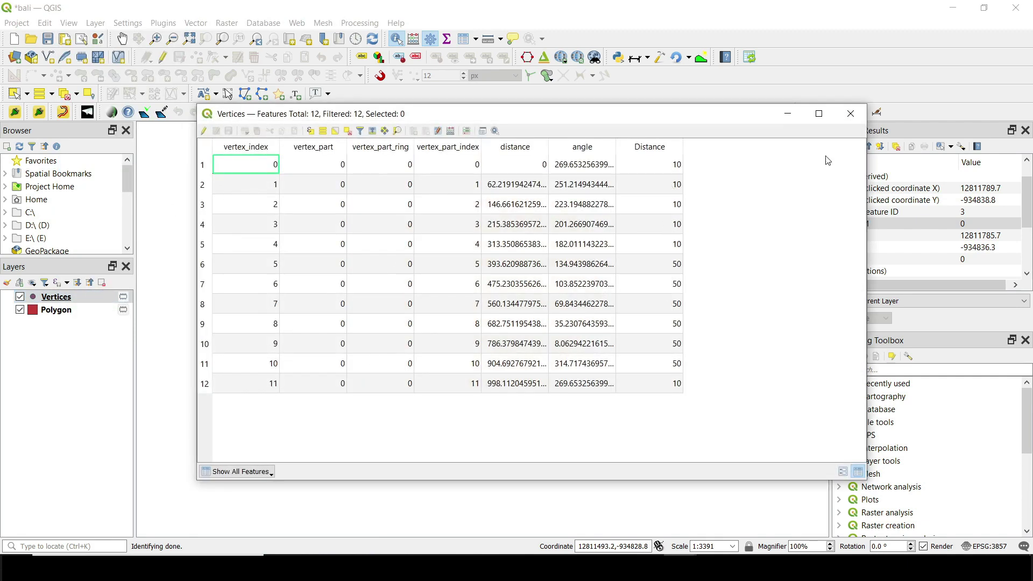
click(851, 114)
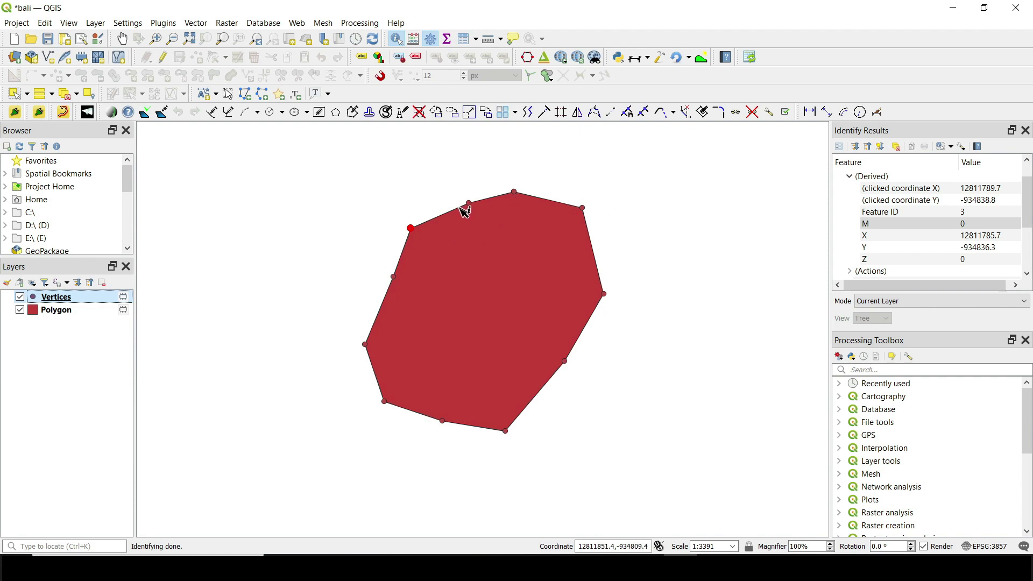
right_click(68, 300)
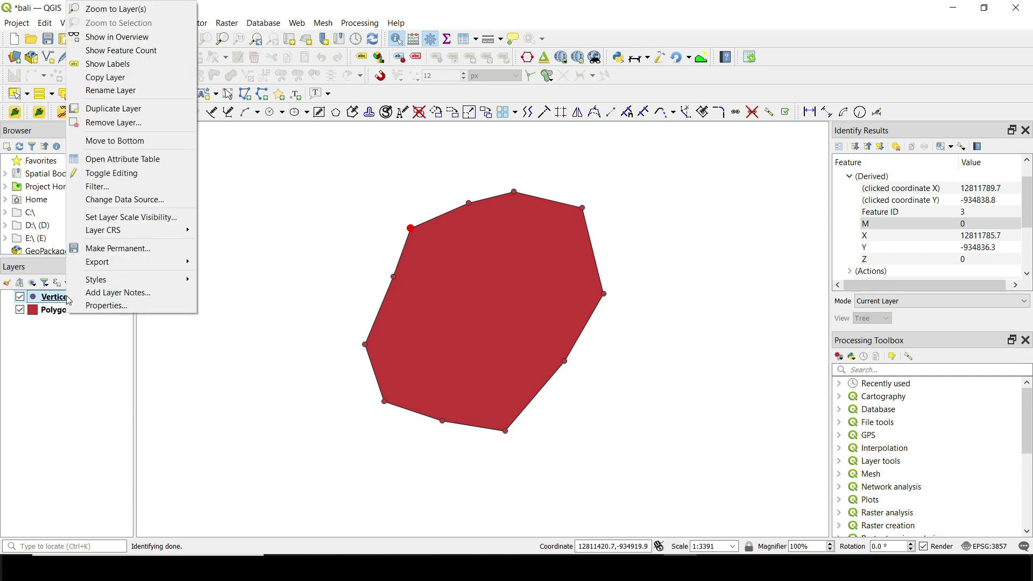
click(132, 159)
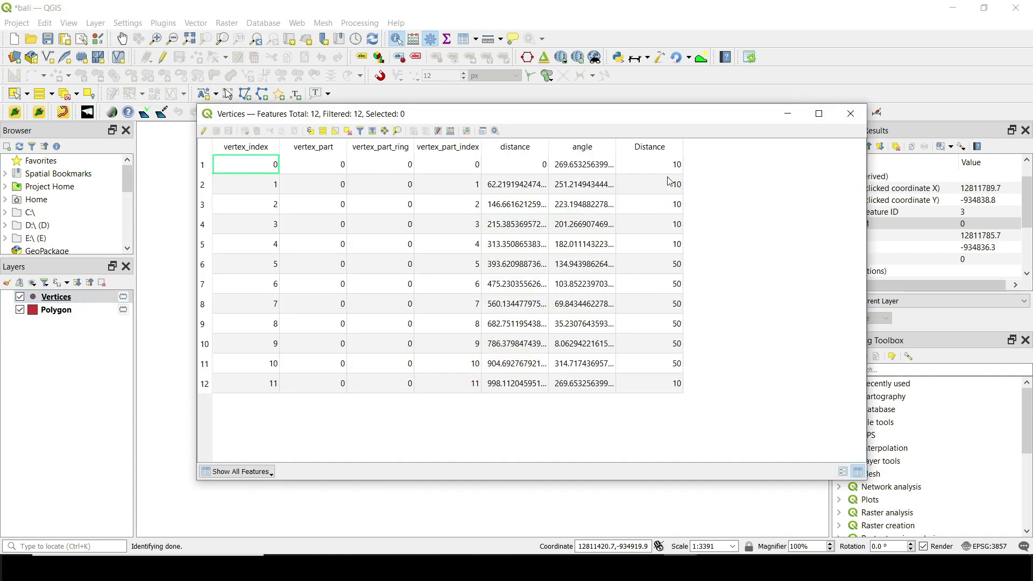
drag(656, 115, 624, 113)
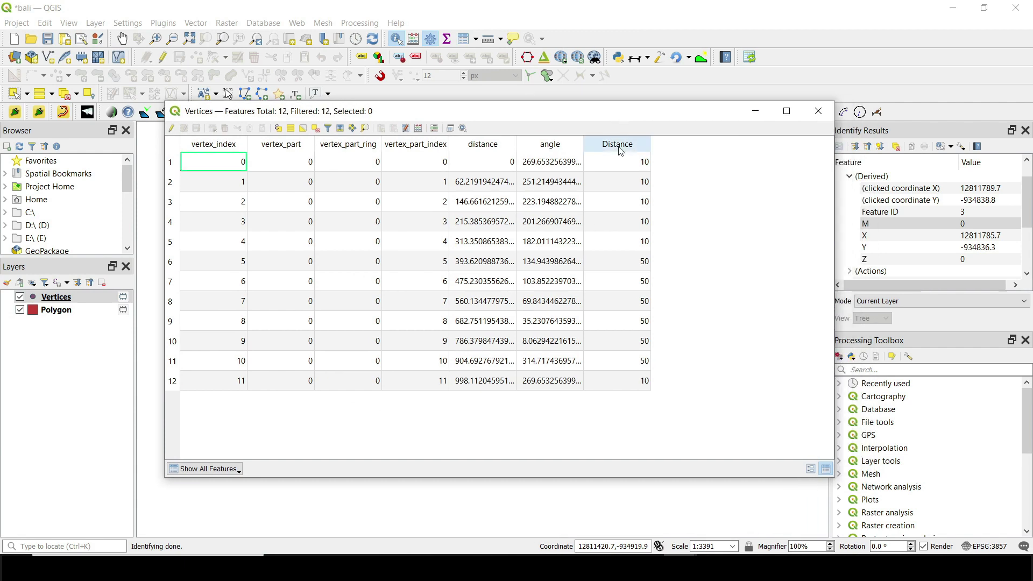
click(817, 112)
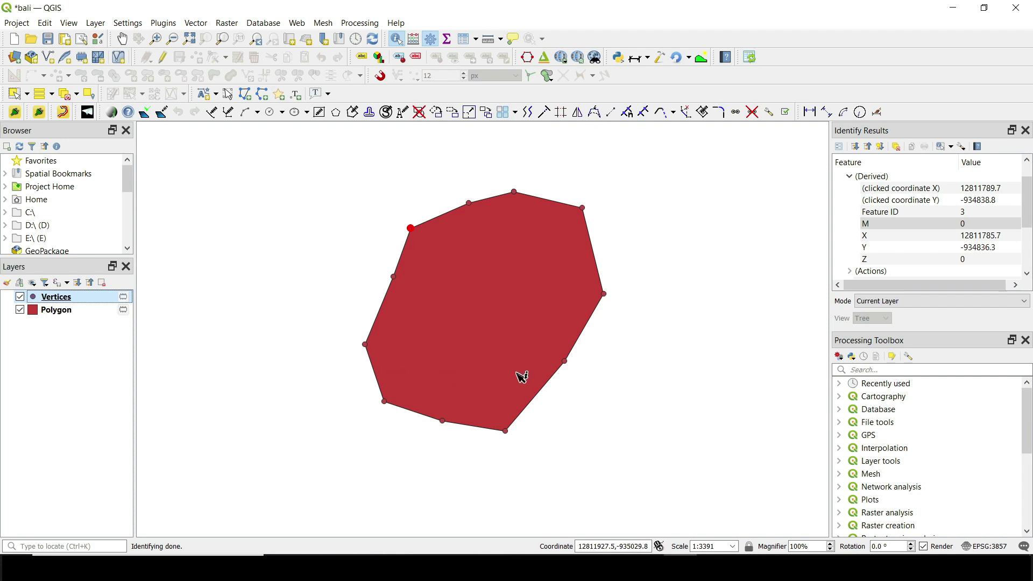
Step: Search the Processing Toolbox for 'set' and open Vector geometry > Set M value
click(875, 370)
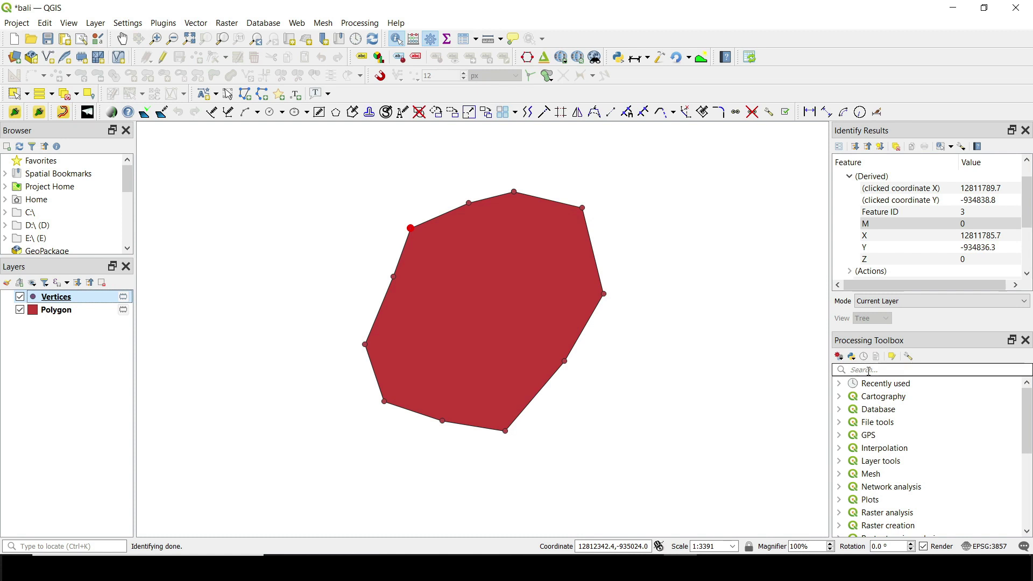
click(844, 372)
text(set)
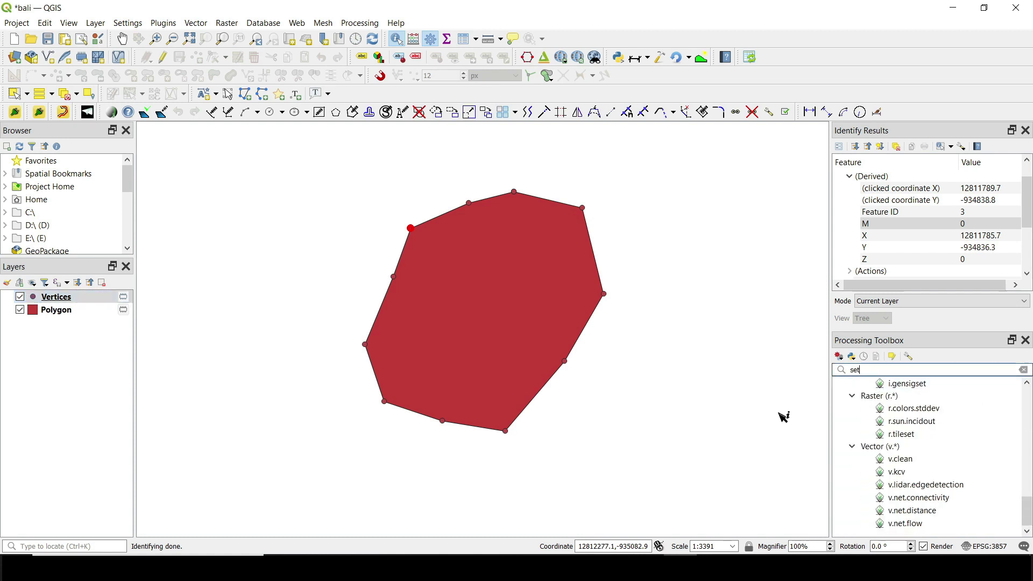
scroll(874, 441, up, 3)
scroll(878, 473, down, 2)
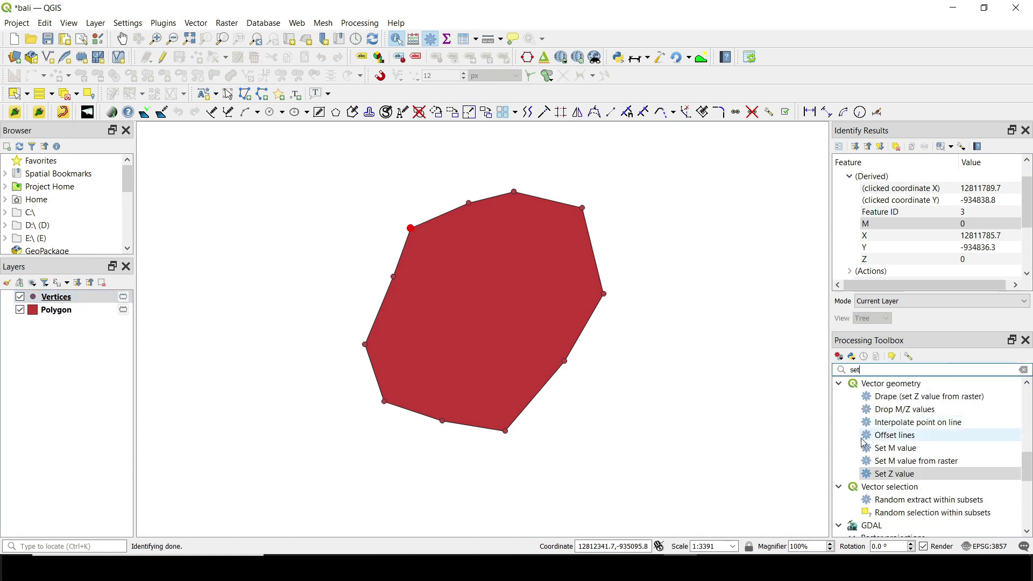
double_click(895, 448)
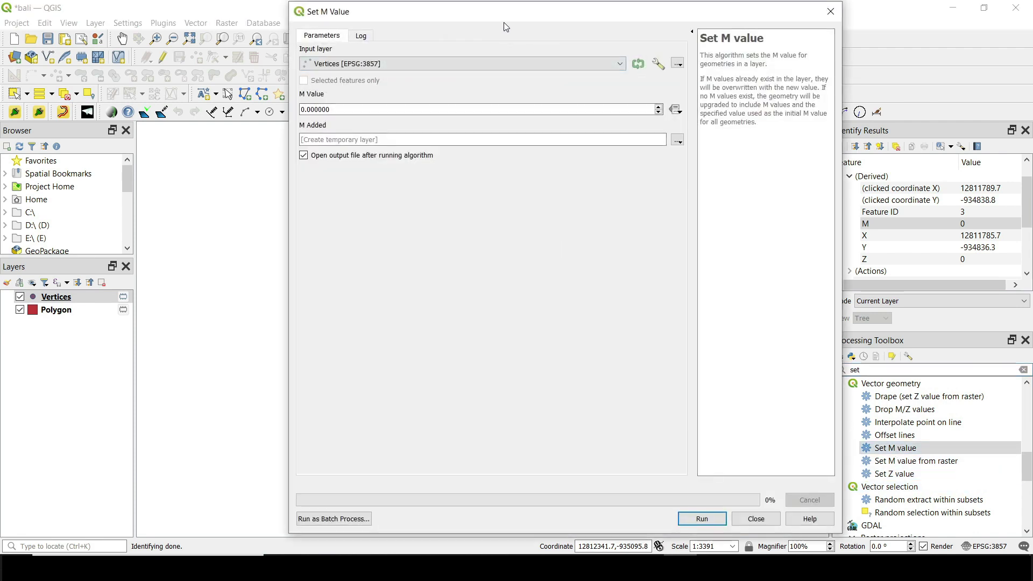
Step: Run Set M value on Vertices with the M value defined by the Distance field expression
drag(528, 15, 643, 44)
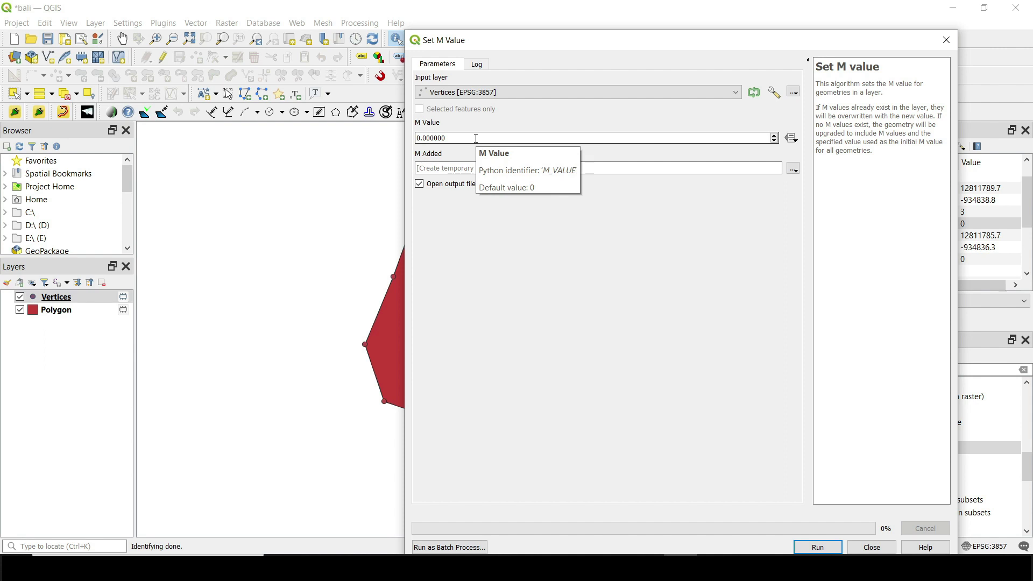
click(791, 139)
click(818, 247)
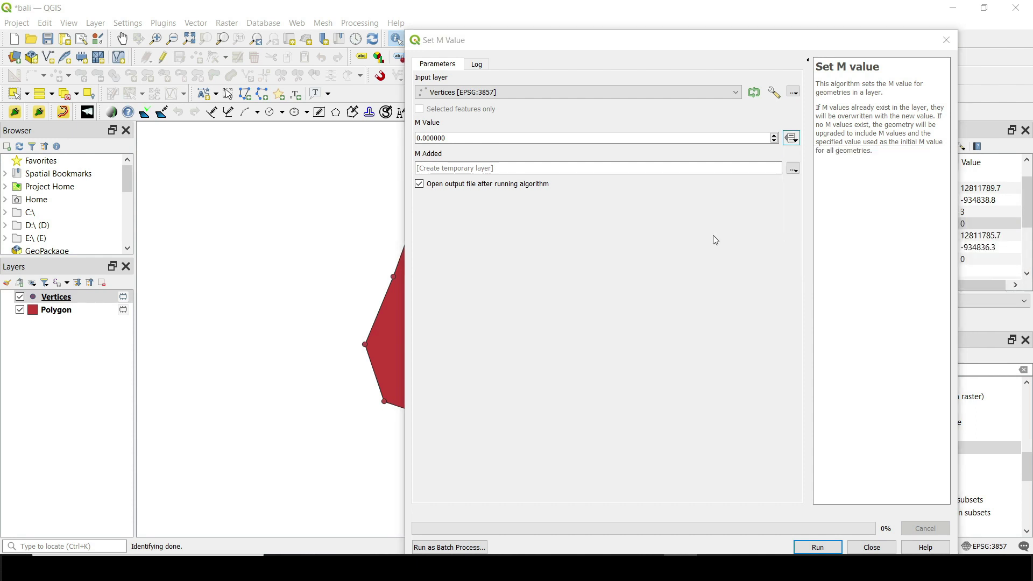
click(752, 264)
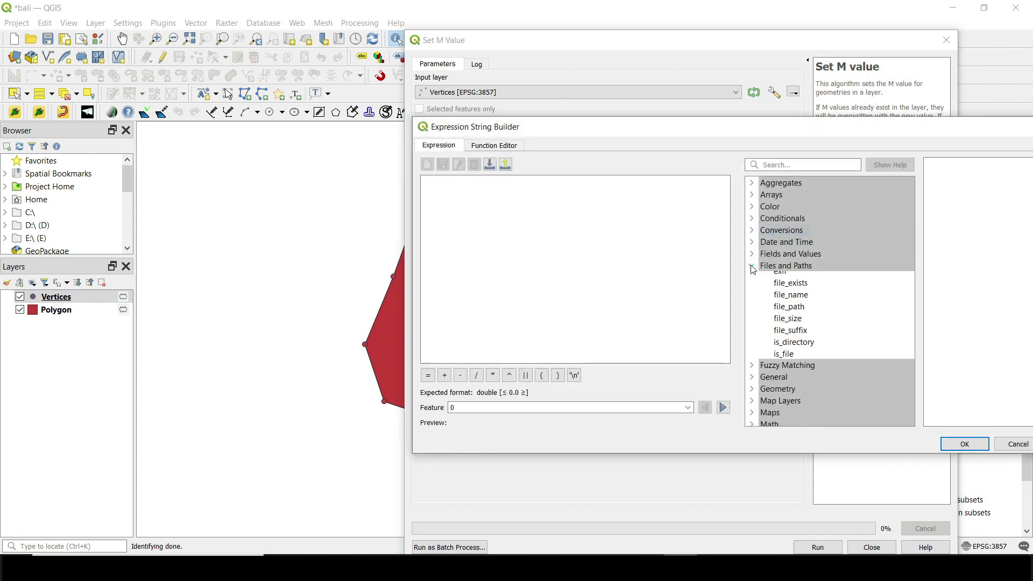
click(752, 254)
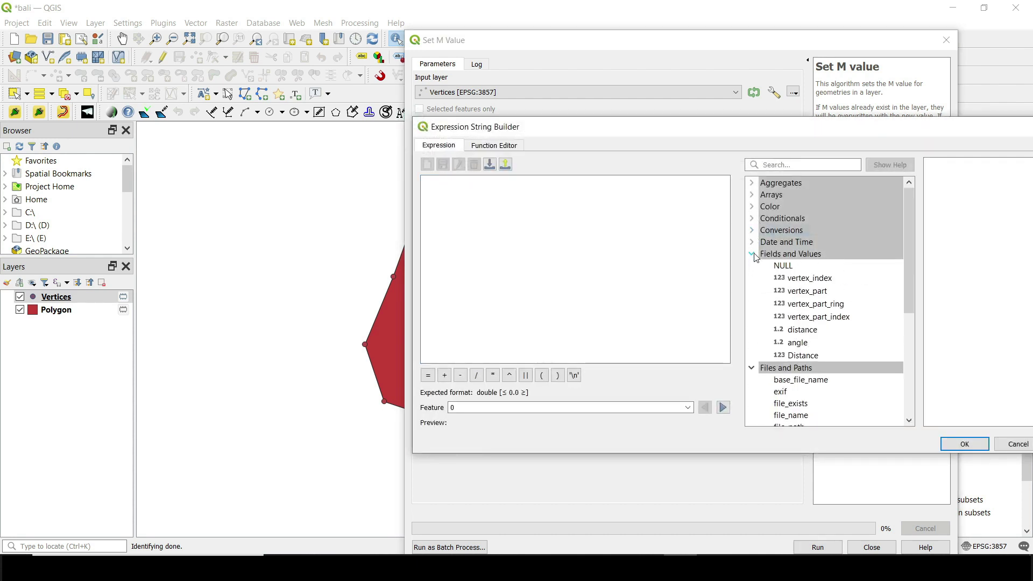
double_click(807, 357)
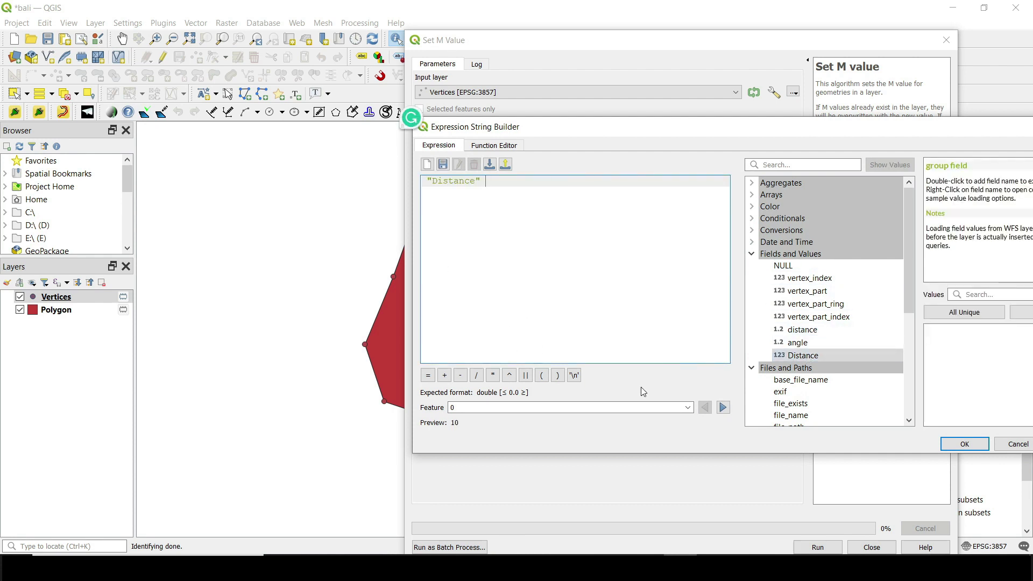
click(968, 446)
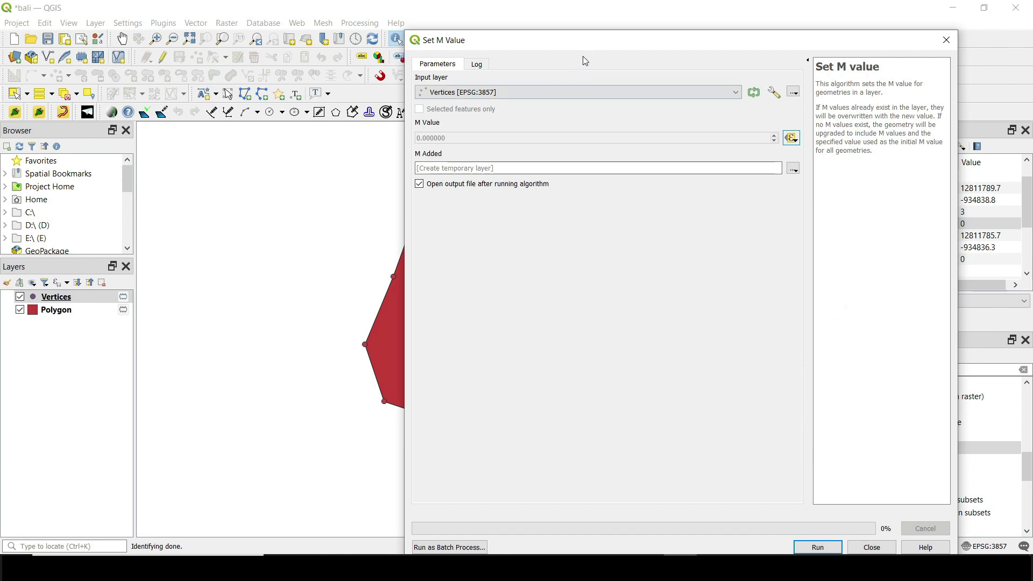
drag(585, 40, 545, 10)
click(781, 519)
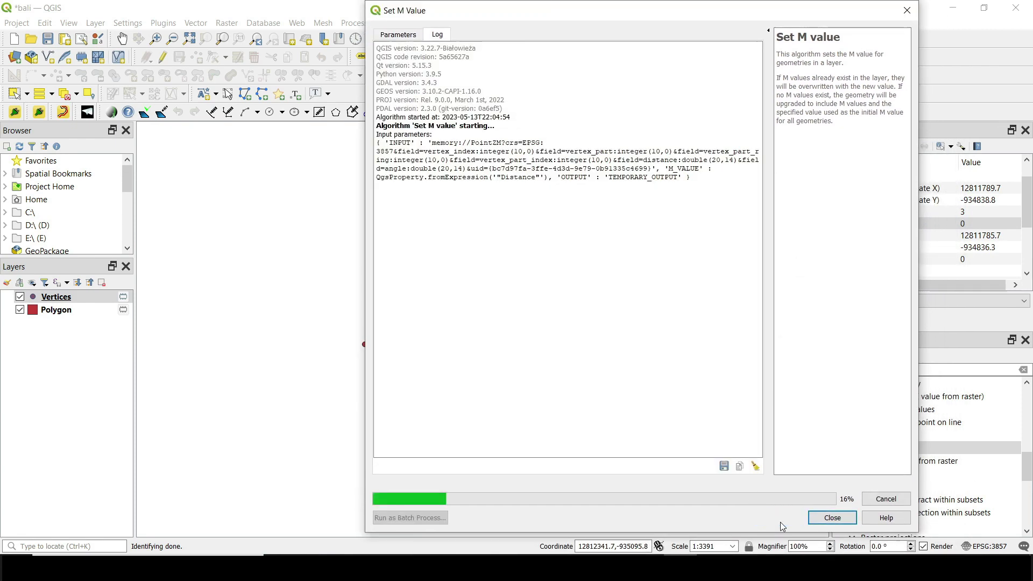
Step: Remove the original Vertices layer and select the new M Added layer
click(832, 517)
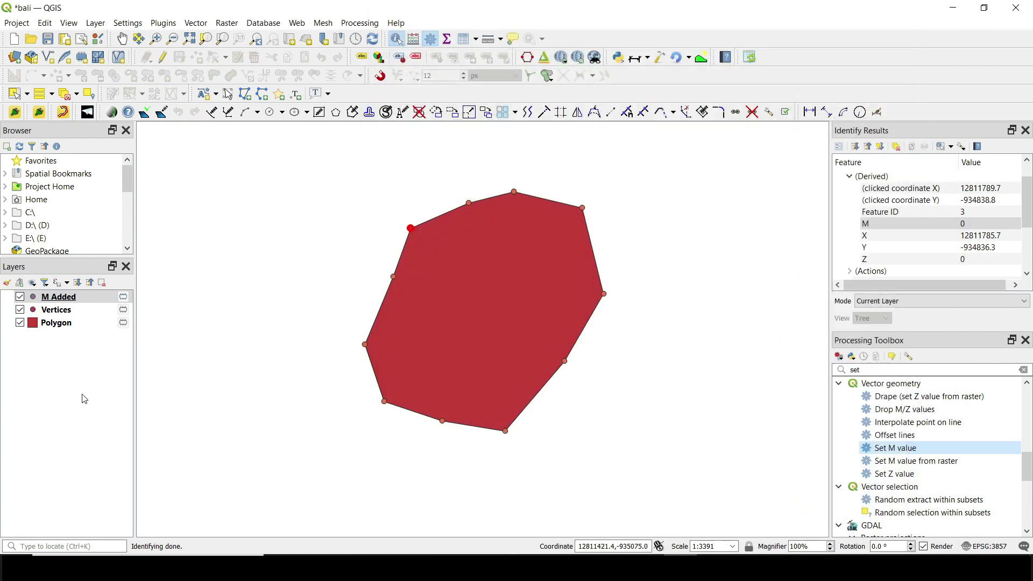
right_click(51, 310)
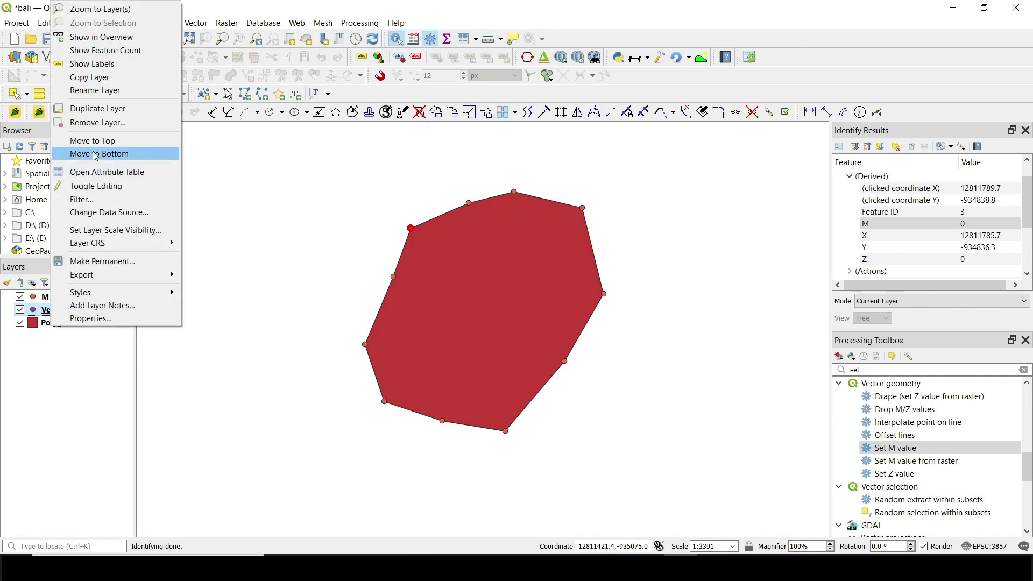
click(100, 124)
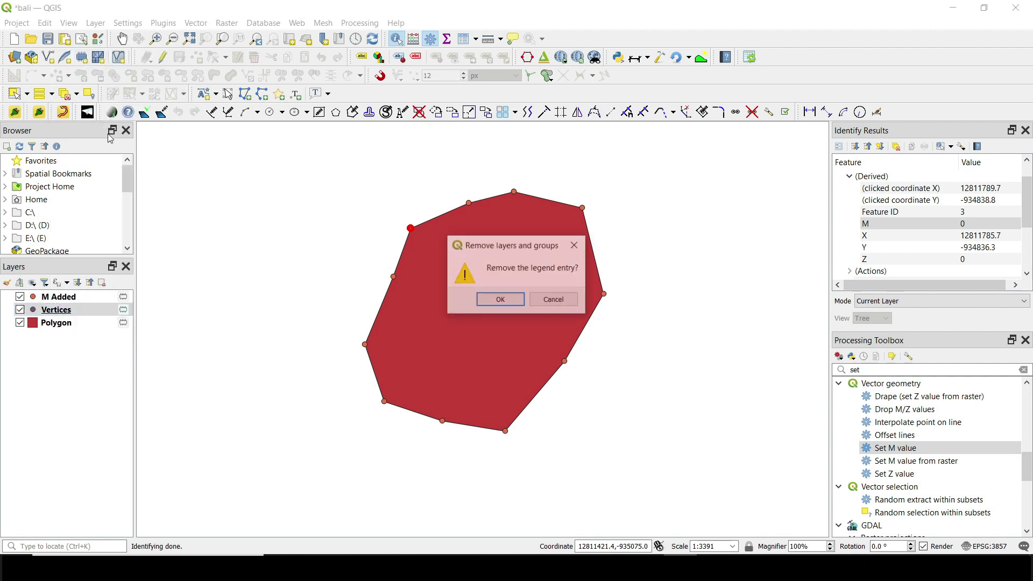
click(496, 296)
click(81, 301)
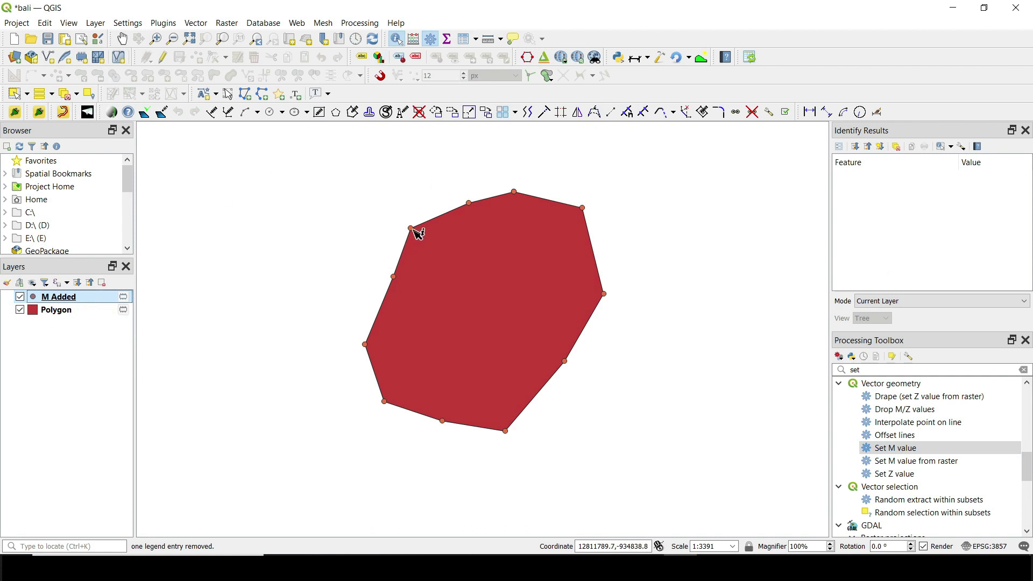
Step: Identify the upper-left vertex (M = 10) and the lower-right vertex (M = 50) on M Added
click(414, 230)
click(850, 201)
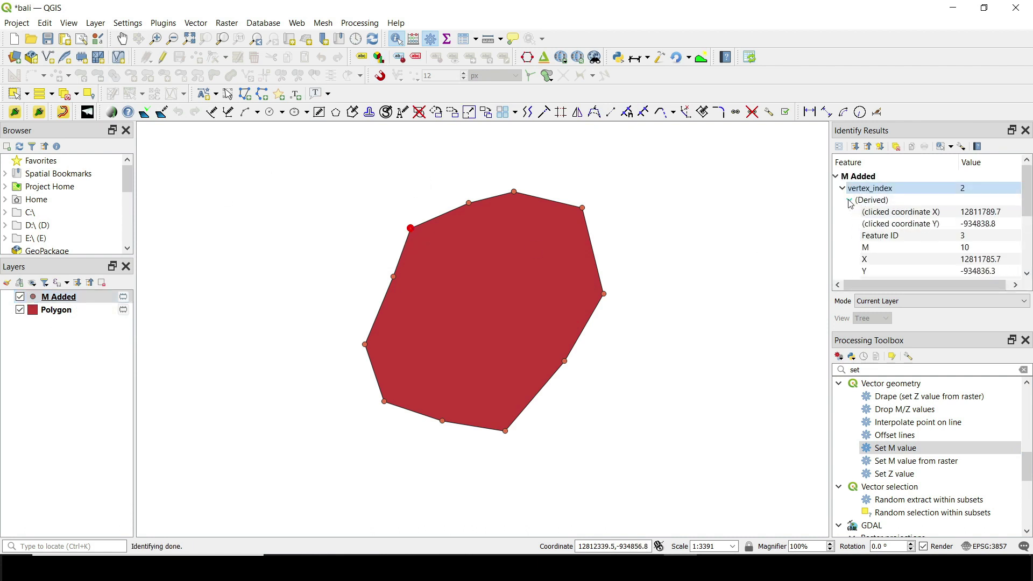
click(885, 251)
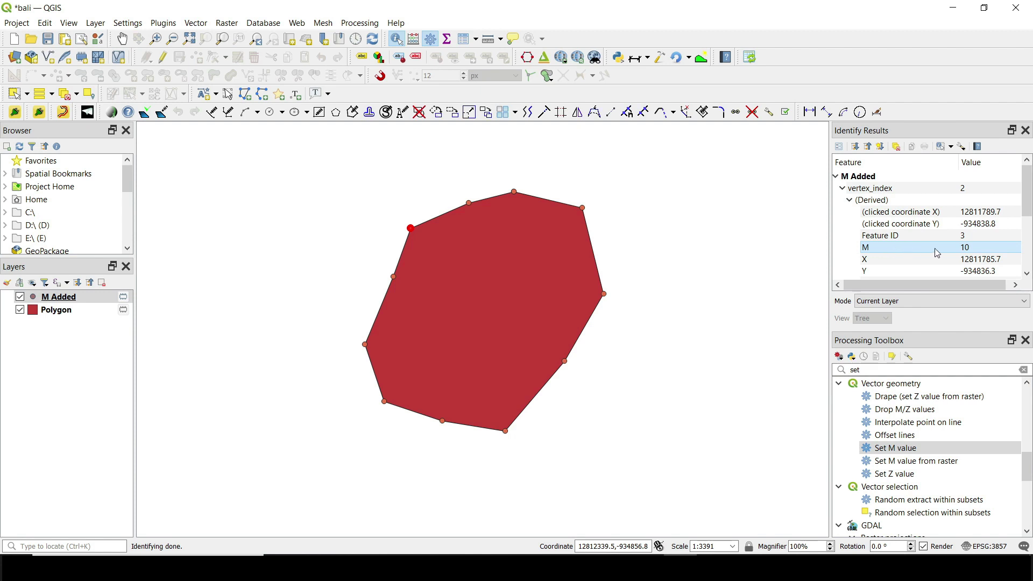
click(566, 361)
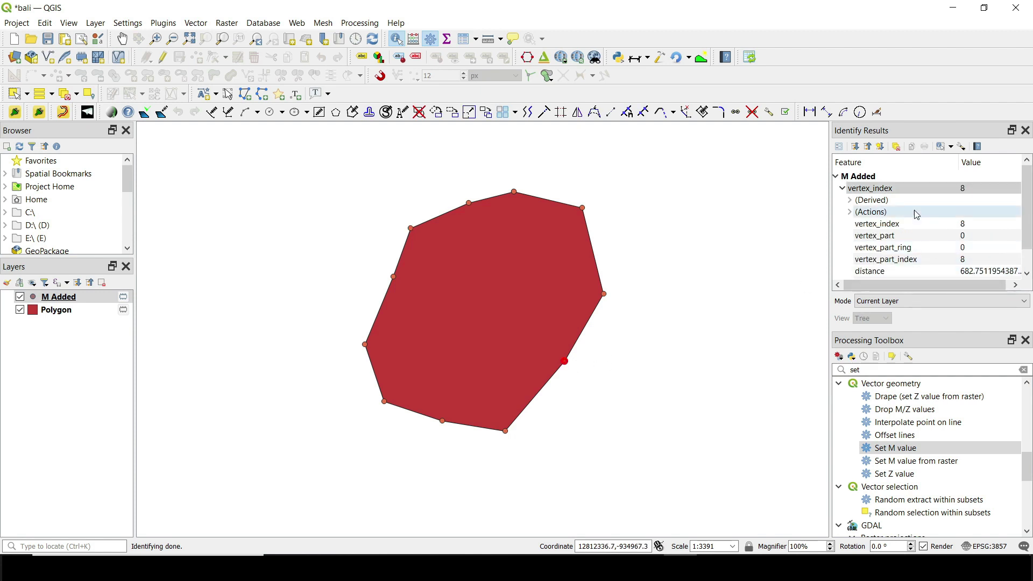
click(850, 200)
click(888, 238)
click(923, 248)
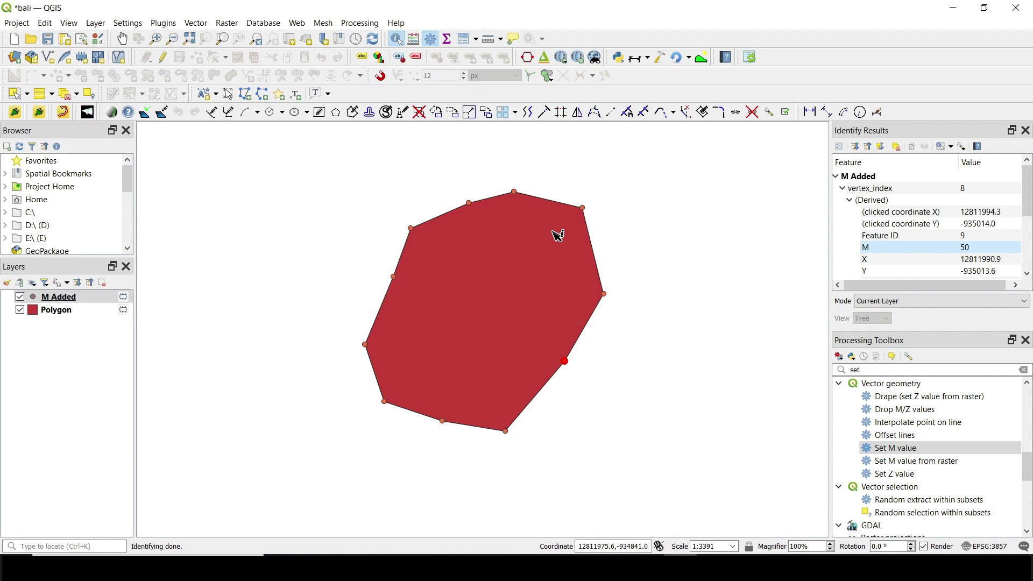
Step: Run Points to path on M Added with Create closed paths ticked, producing the Paths layer
double_click(854, 369)
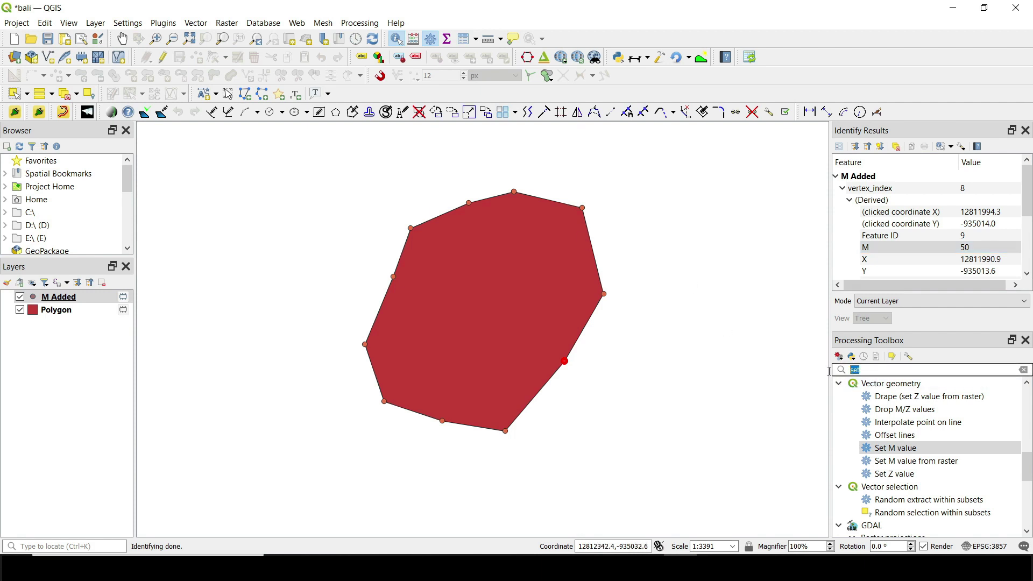
text(path)
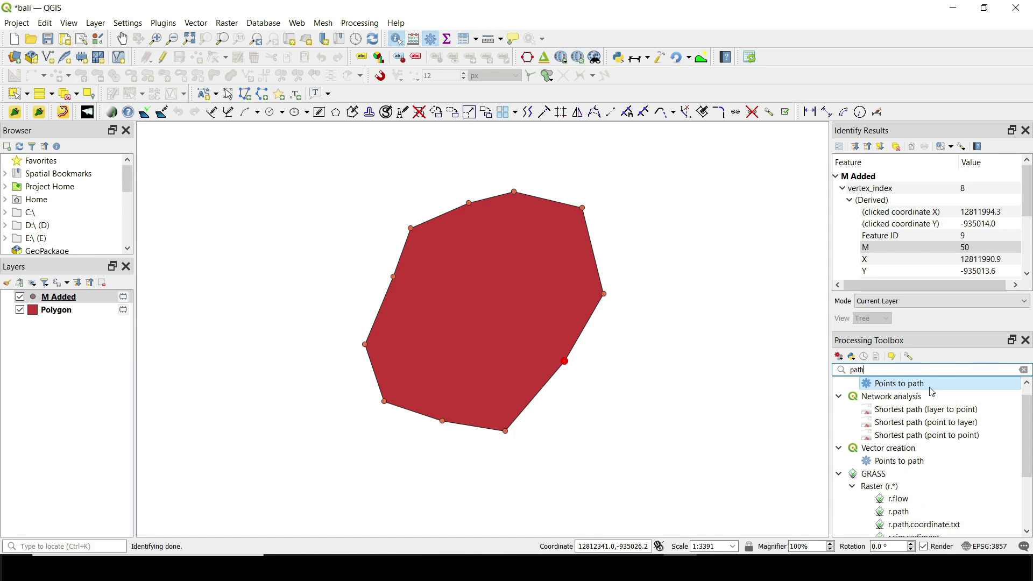
click(906, 387)
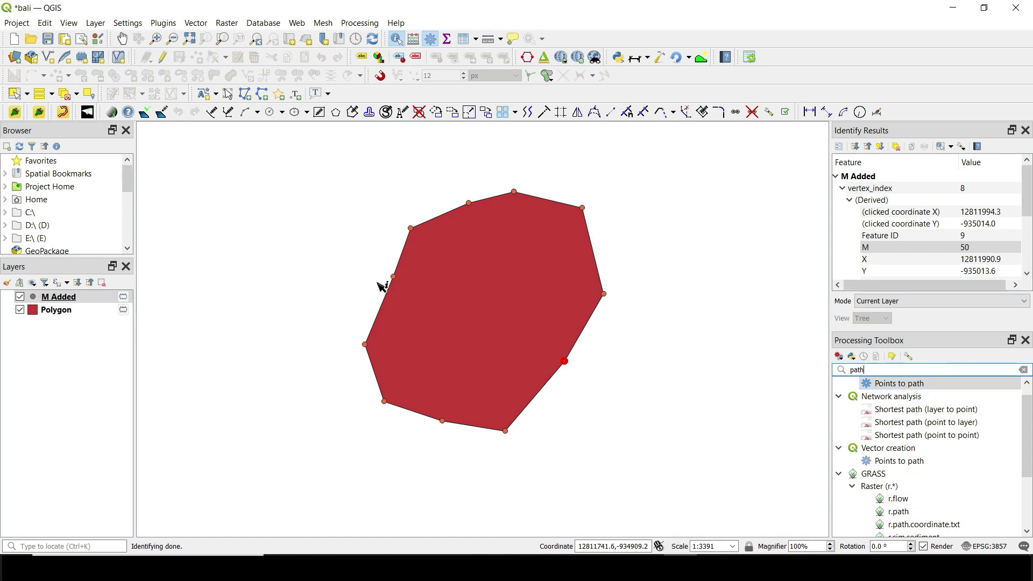
double_click(897, 383)
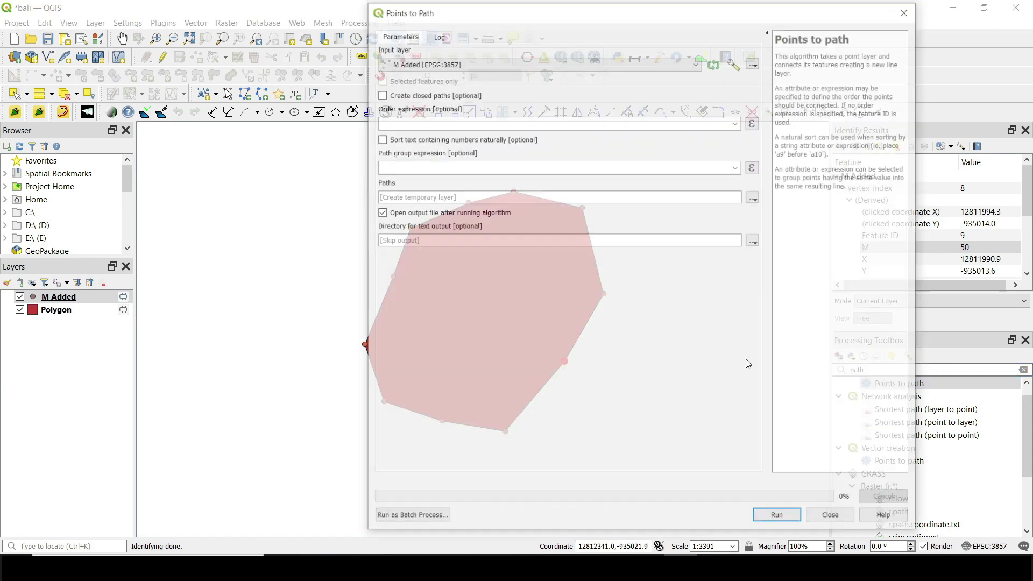
click(400, 99)
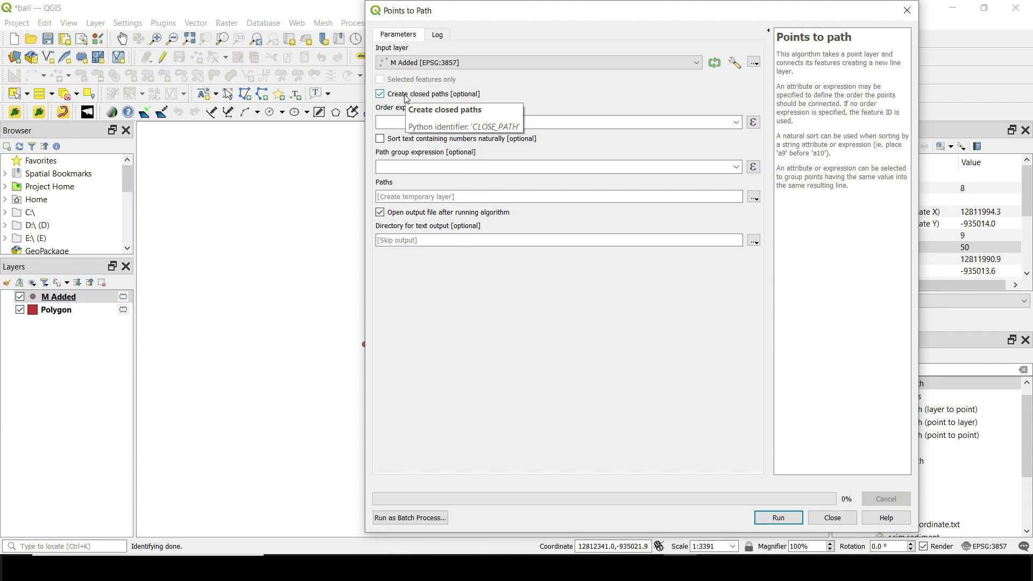
click(778, 517)
click(832, 517)
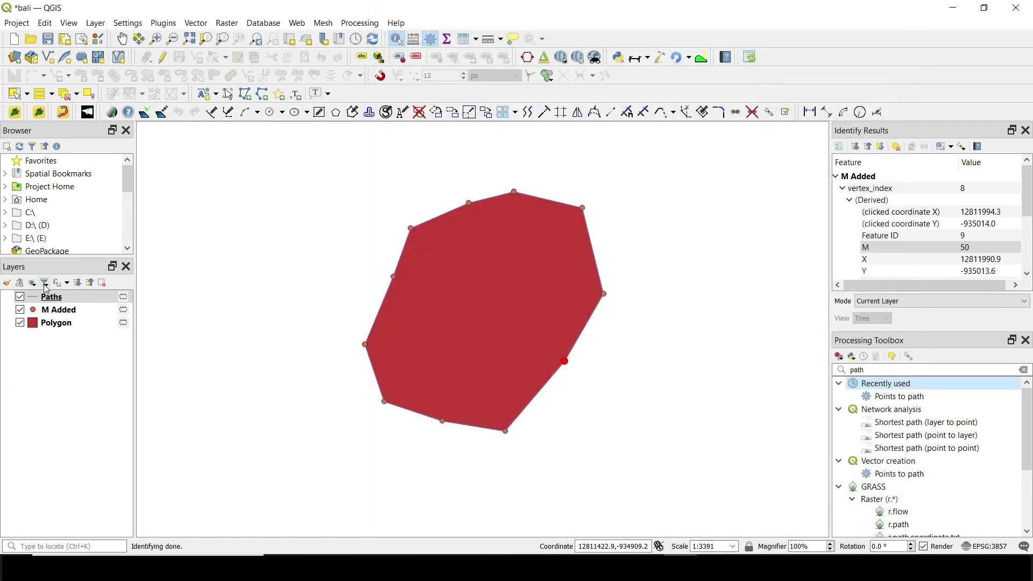
Step: Hide the M Added points and open the Paths layer's attribute table
click(57, 309)
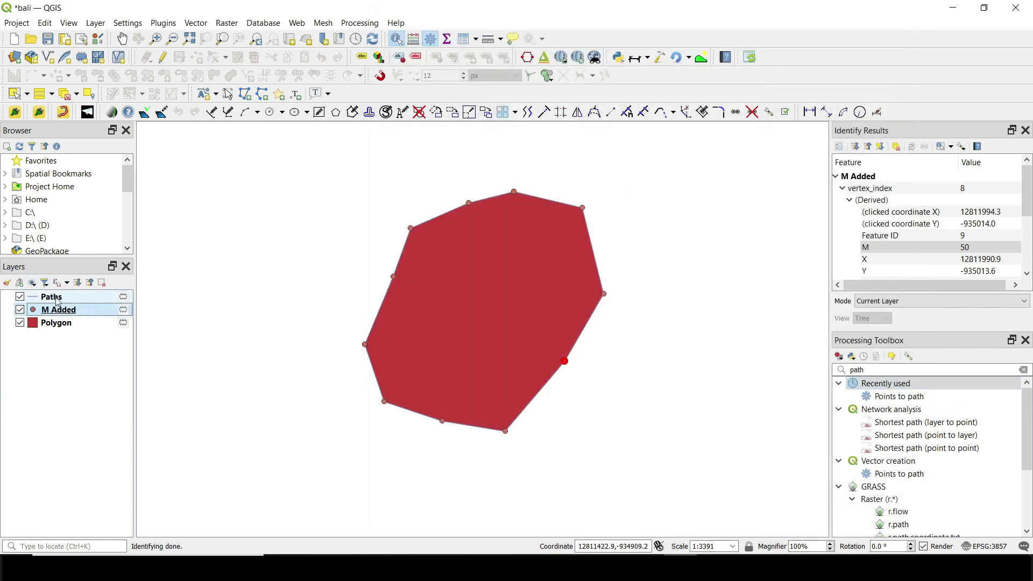
click(21, 310)
click(45, 297)
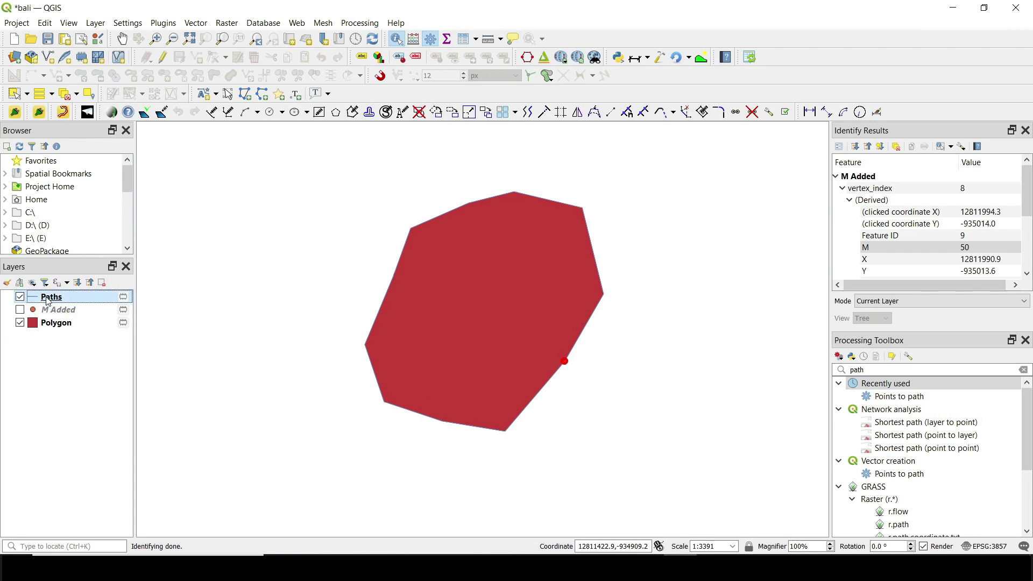
right_click(46, 297)
click(110, 159)
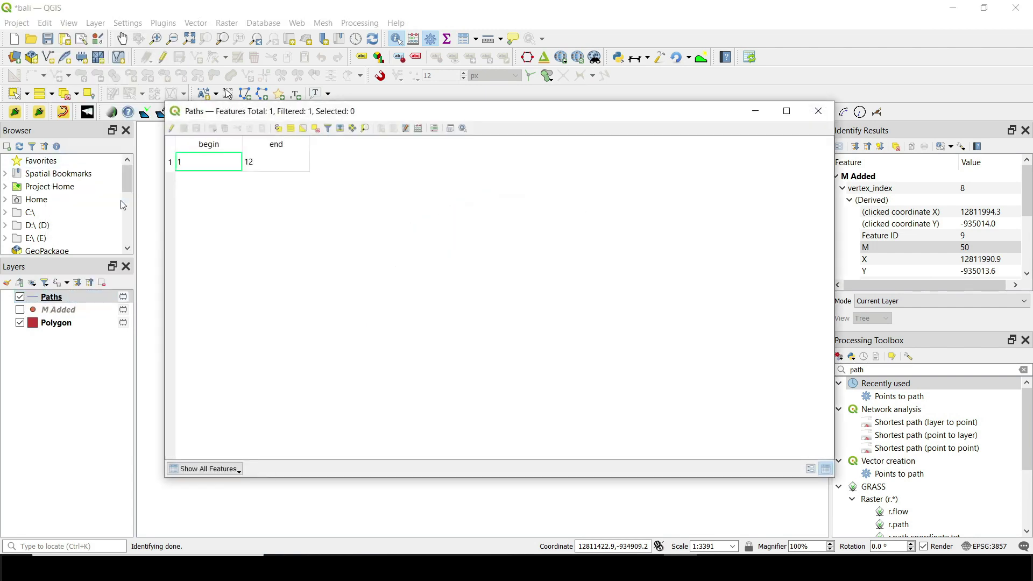
Step: Review the Paths table's single feature running 1 to 12, close it, and clear the toolbox search
drag(314, 114, 657, 162)
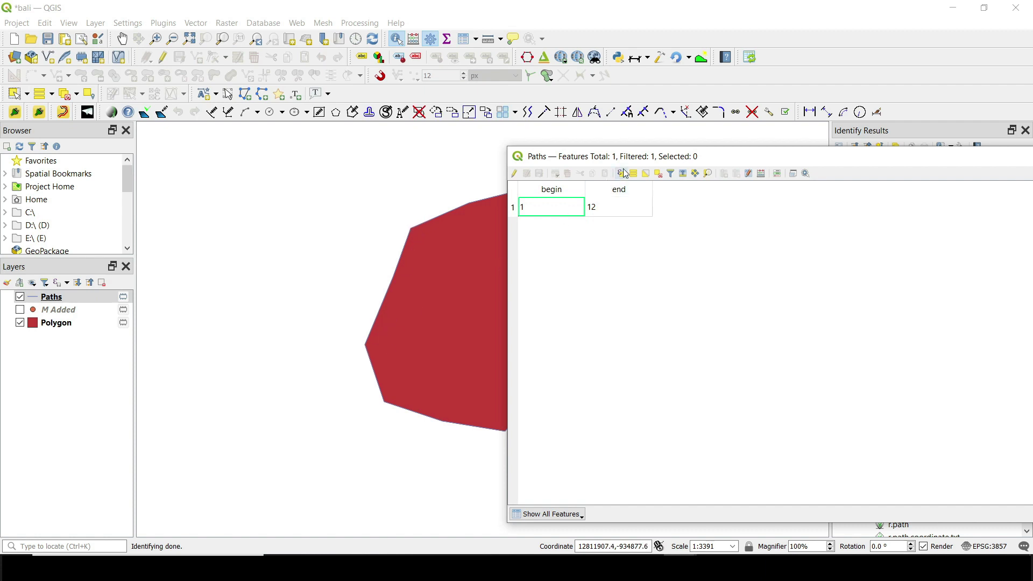
drag(670, 162, 307, 129)
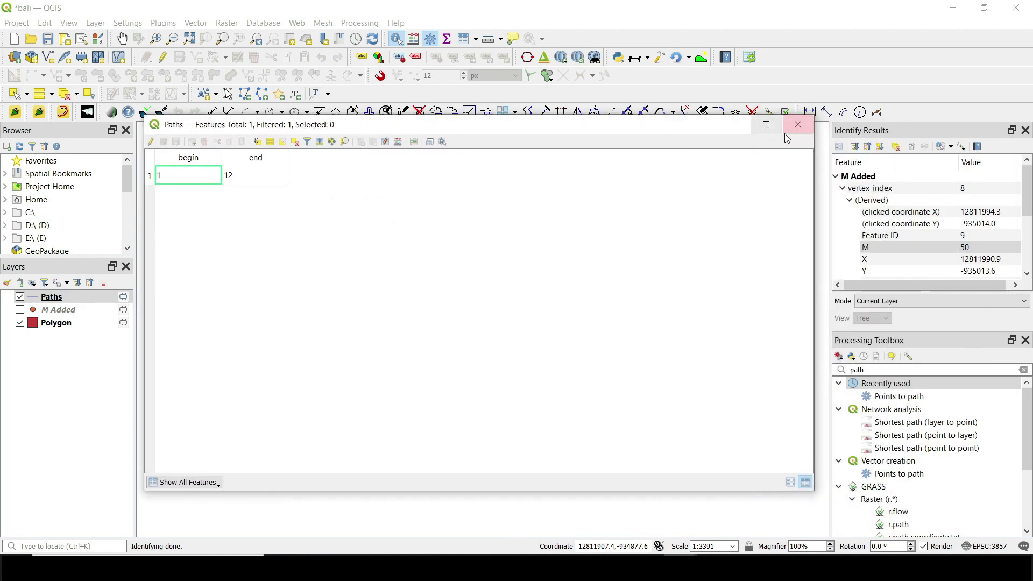
click(797, 122)
double_click(857, 370)
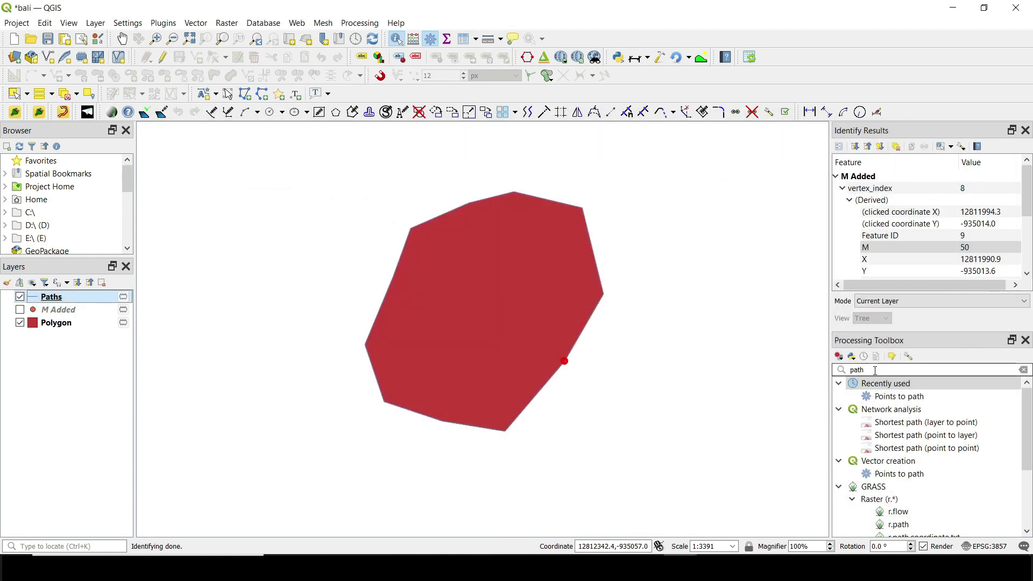
key(BackSpace)
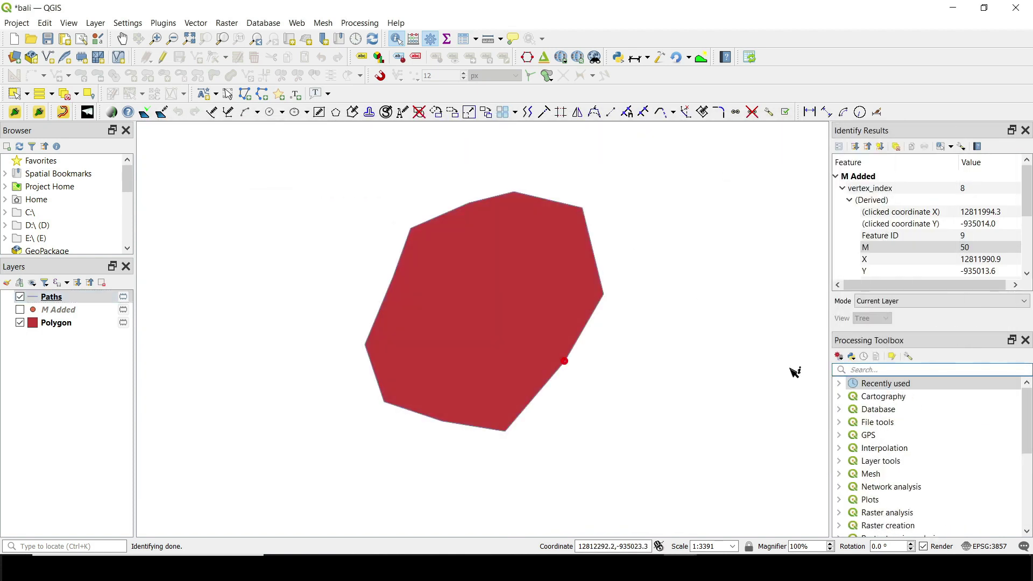
Step: Run Variable width buffer (by M value) on Paths with Segments set to 2
text(varia)
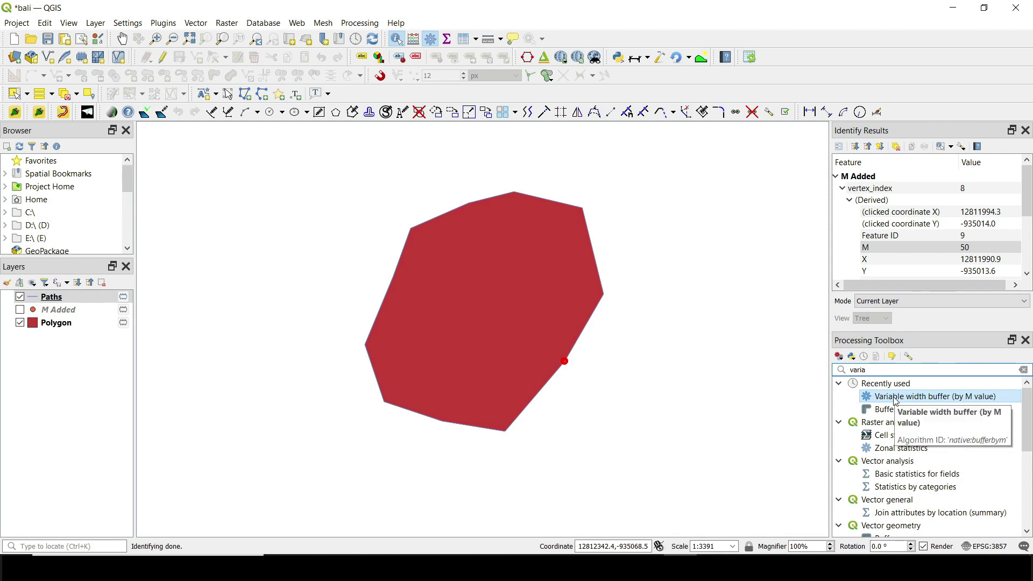
double_click(896, 397)
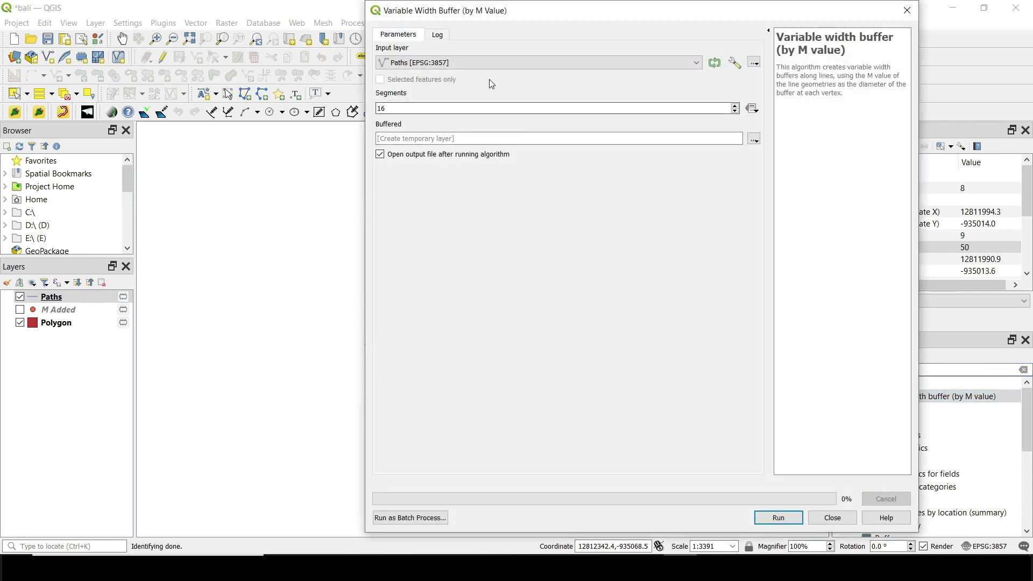
drag(458, 19, 542, 54)
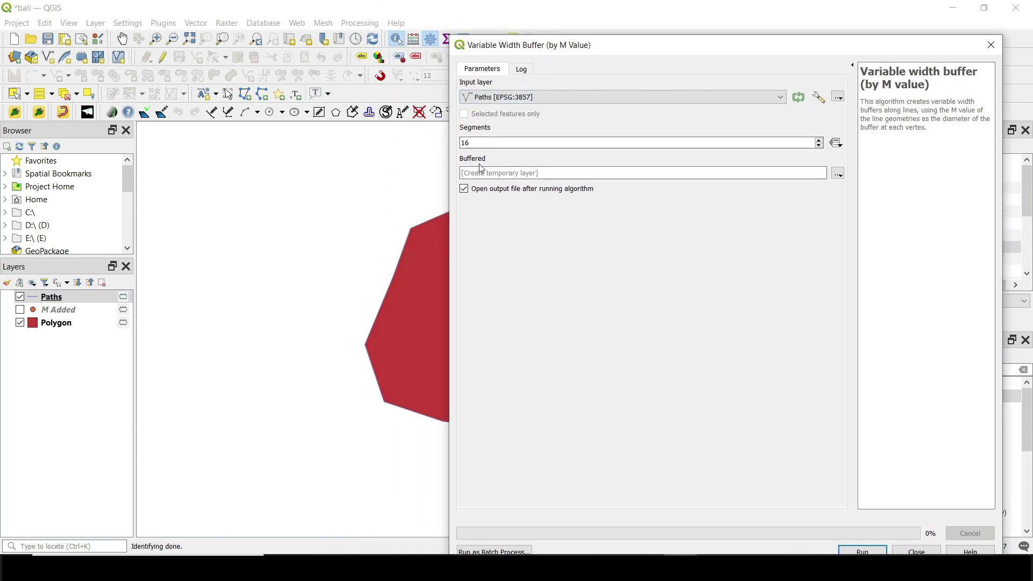
double_click(465, 143)
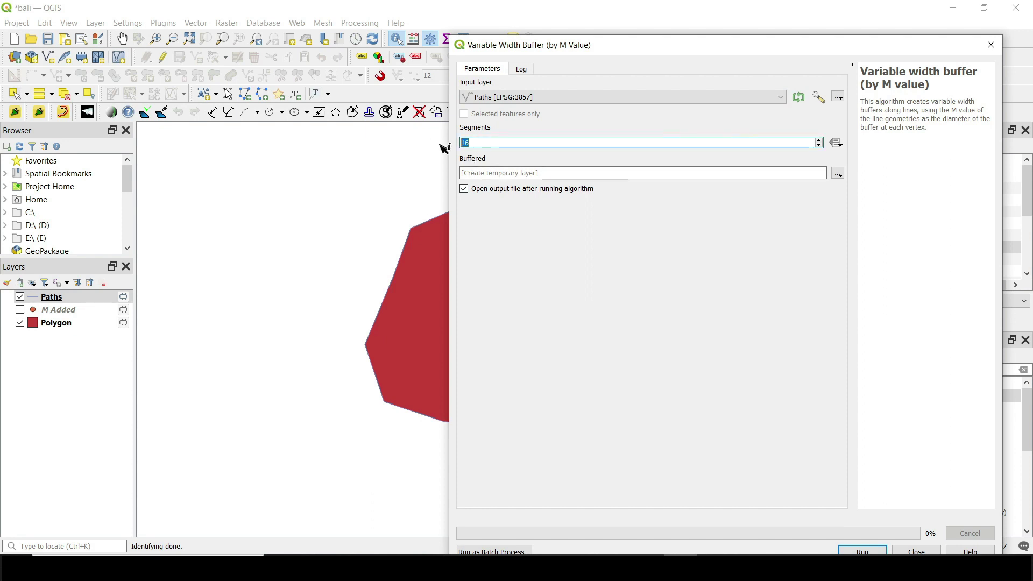
key(BackSpace)
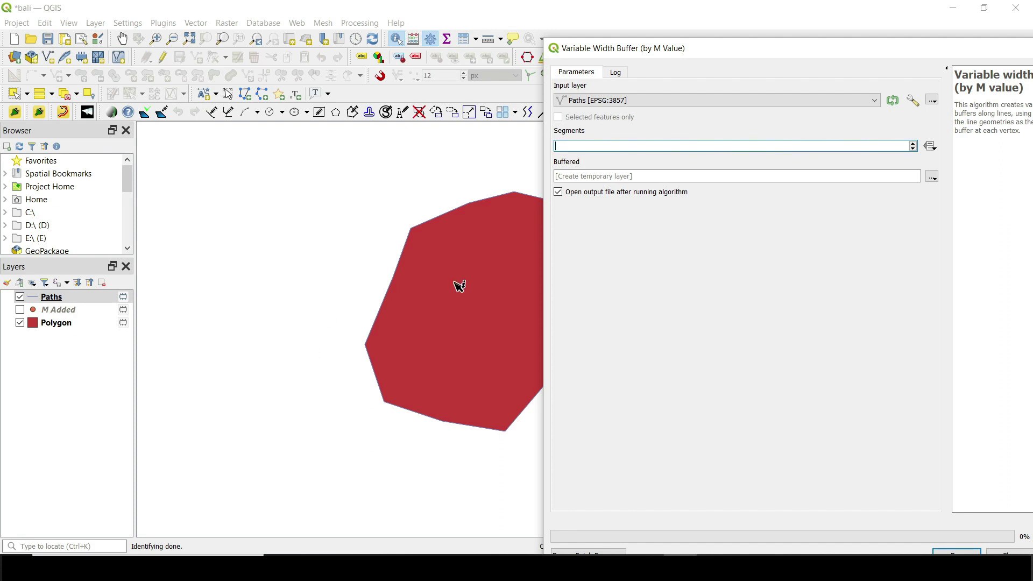
text(2)
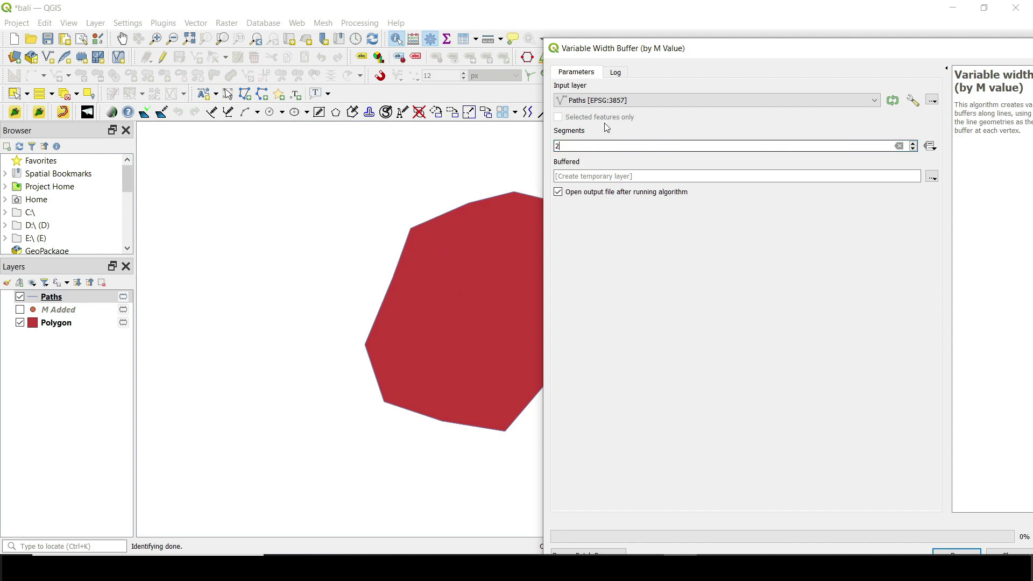
drag(634, 55, 520, 26)
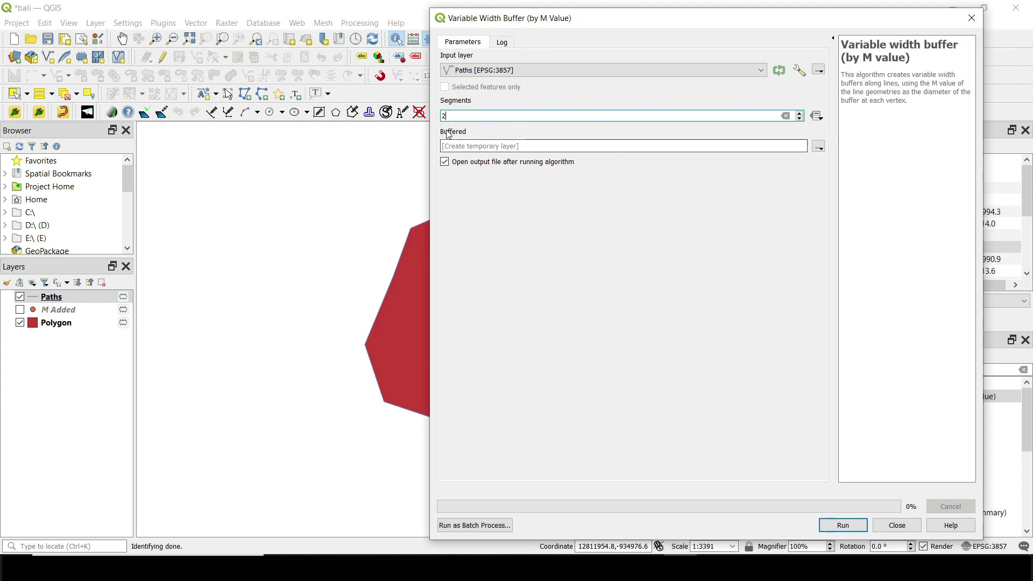
click(843, 526)
click(897, 526)
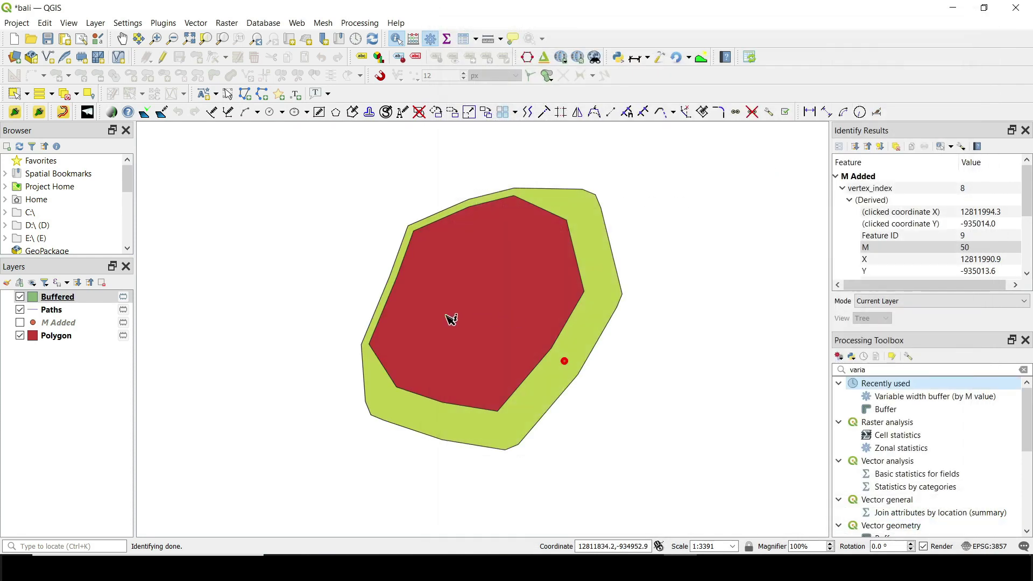
click(360, 290)
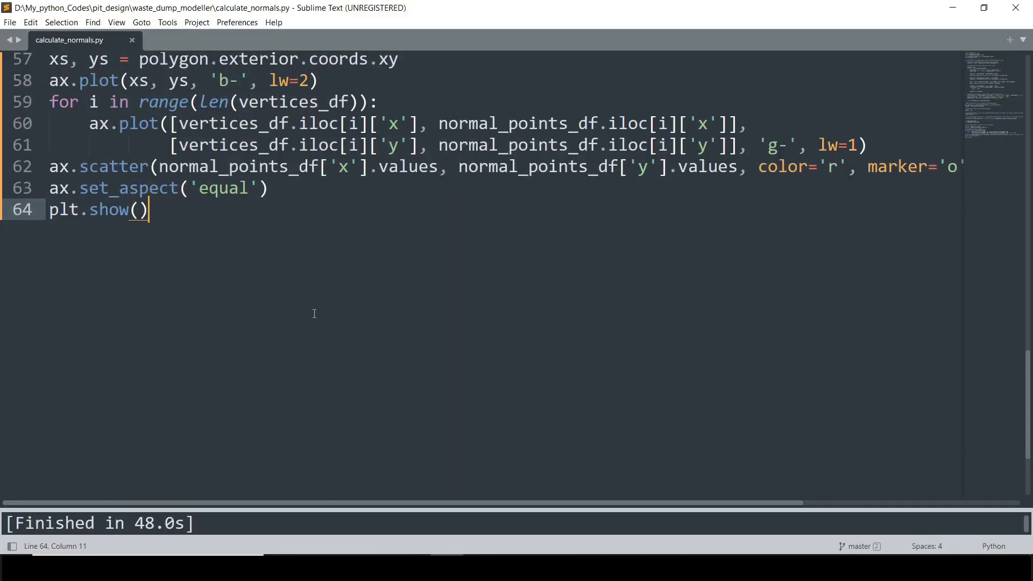
Step: Rebuild calculate_normals.py with Ctrl+B, close its normals plot, and switch back to QGIS
key(ctrl+b)
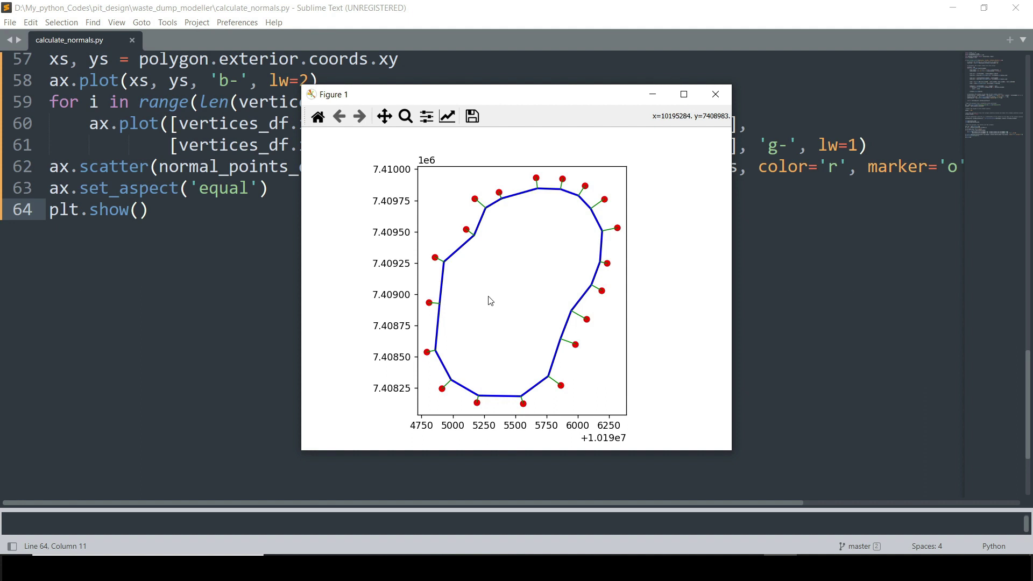
click(714, 95)
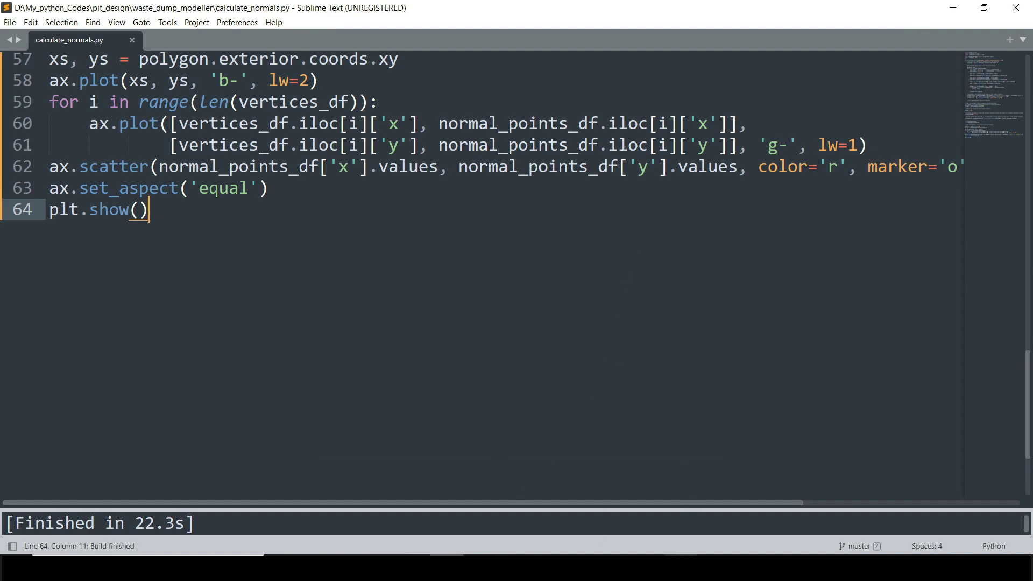
mouse_move(680, 568)
click(681, 511)
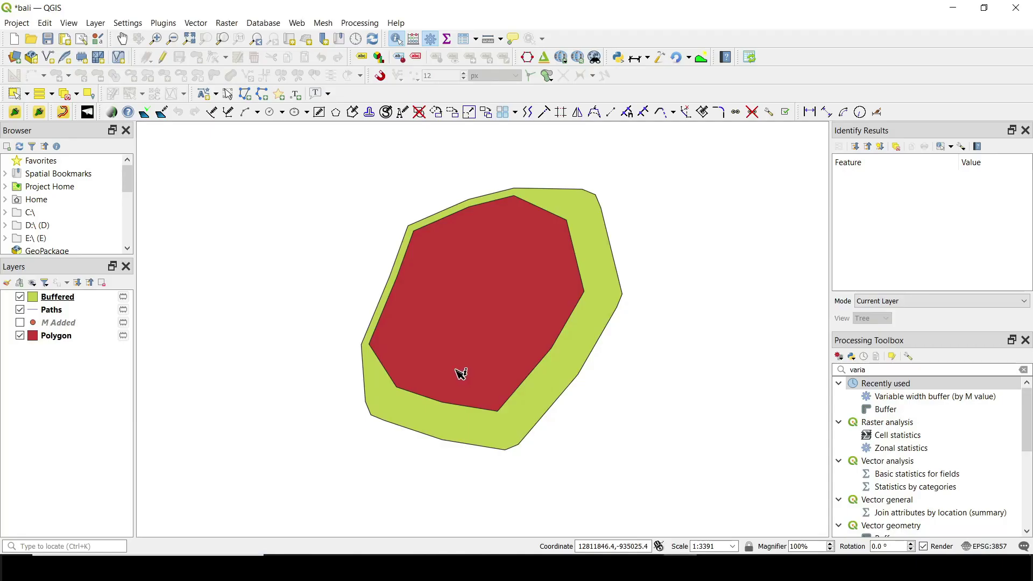